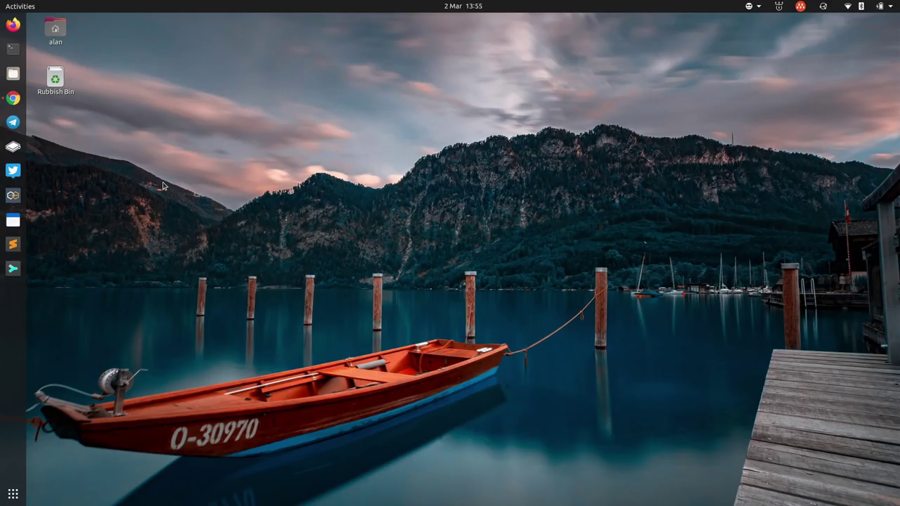
Bring up the browser, glance at the Nuke and Pave video, then show the My Linux Desktop 'Workflow' video.
click(13, 99)
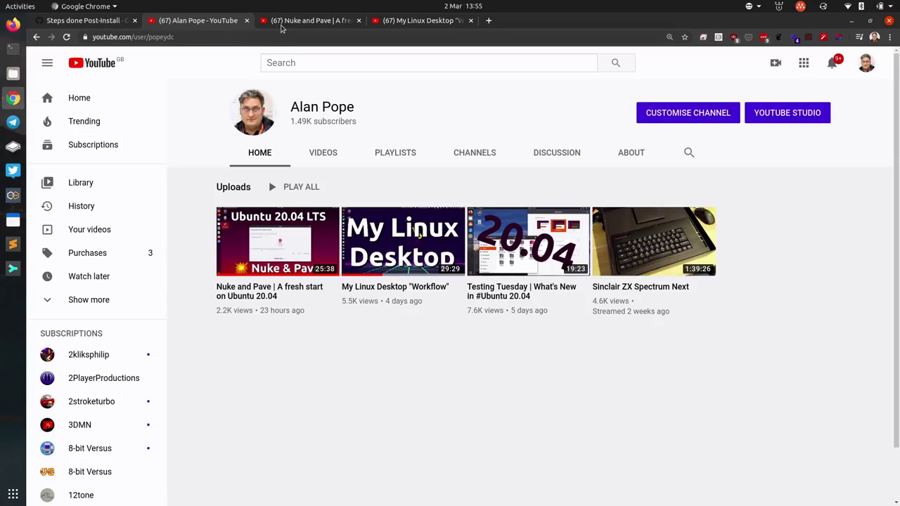
click(287, 21)
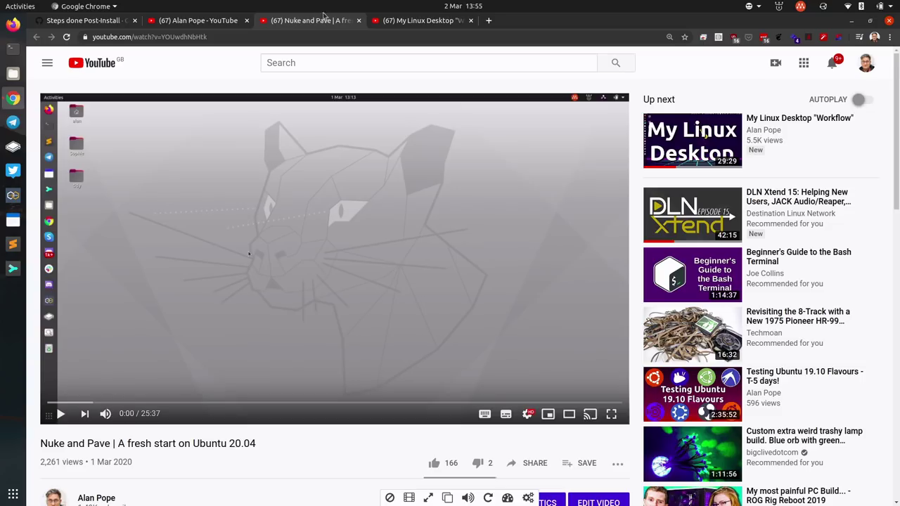
click(395, 22)
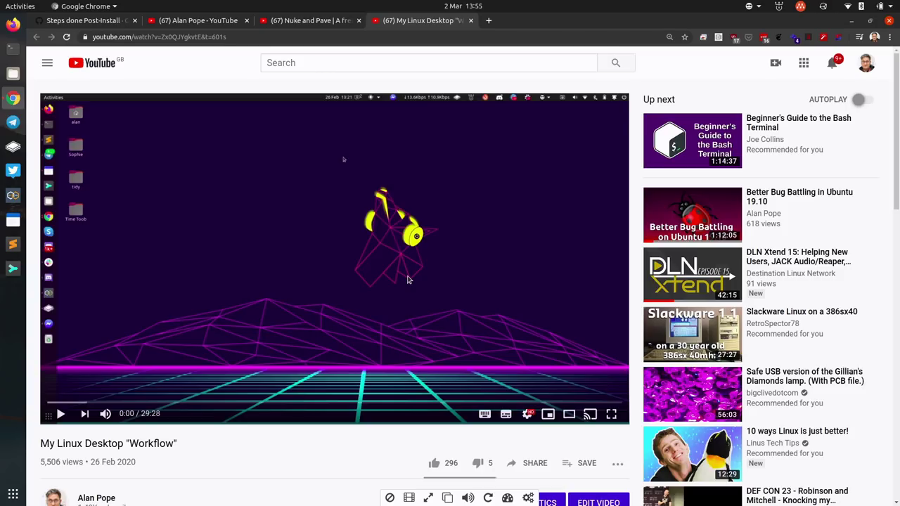
Close the Nuke and Pave and My Linux Desktop 'Workflow' video tabs, leaving the channel home page.
click(296, 26)
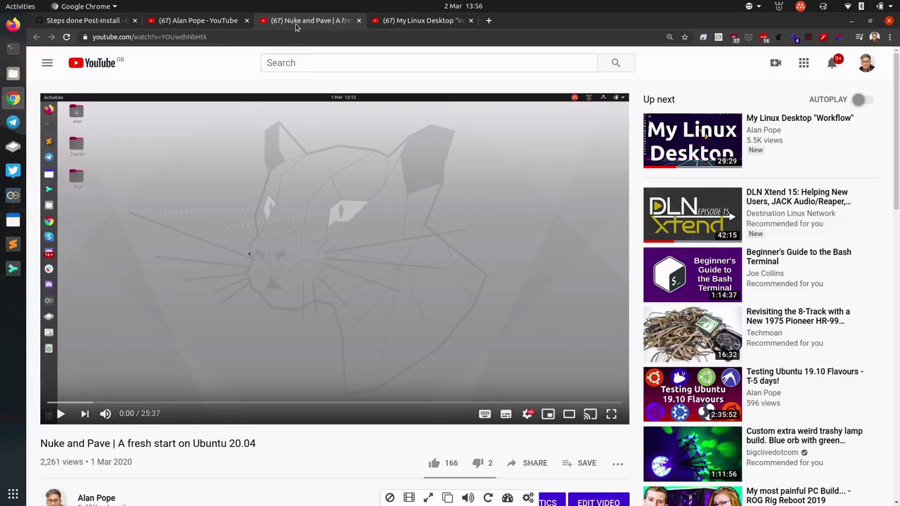
click(359, 20)
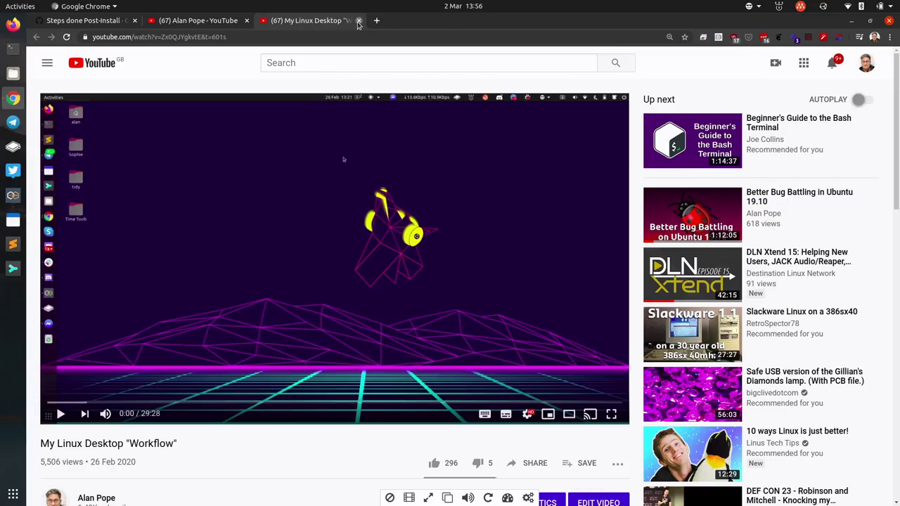
click(359, 20)
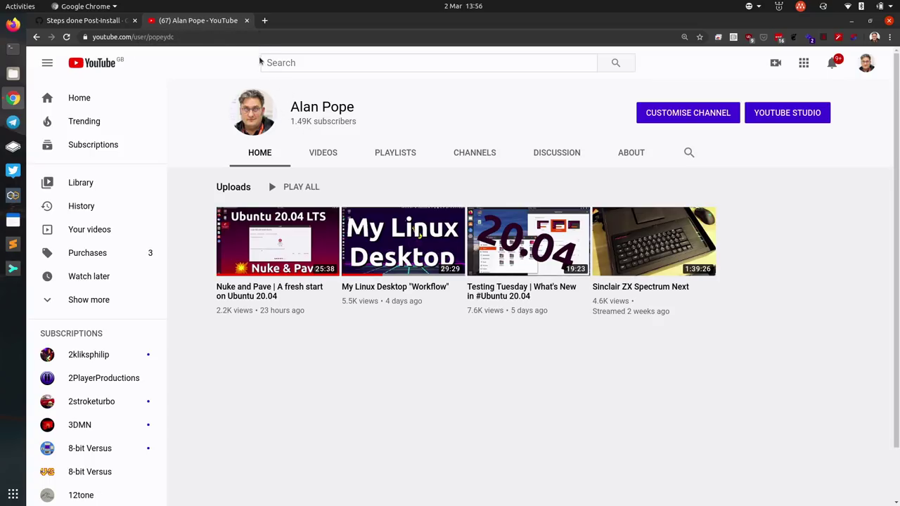
Close the YouTube channel tab and zoom in on the UbuntuPostInstall.md gist.
click(246, 21)
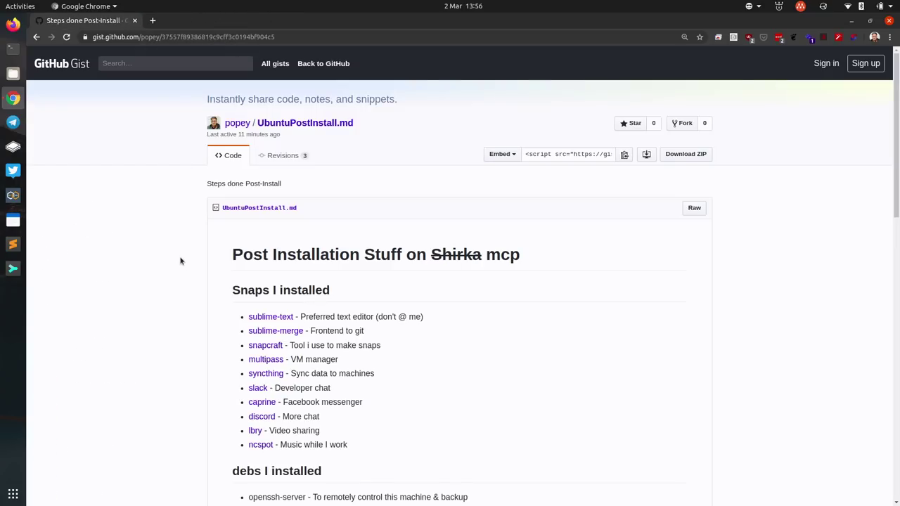
key(ctrl+plus)
key(ctrl+plus)
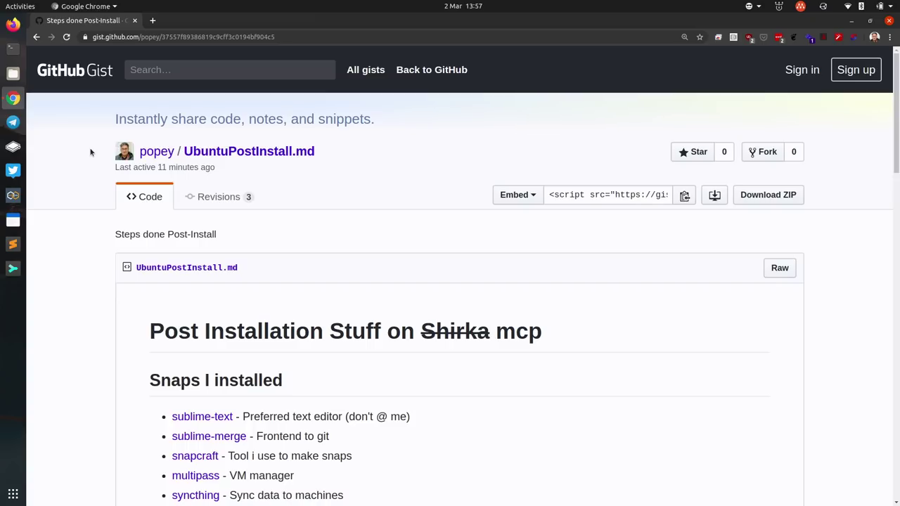
scroll(90, 152, down, 6)
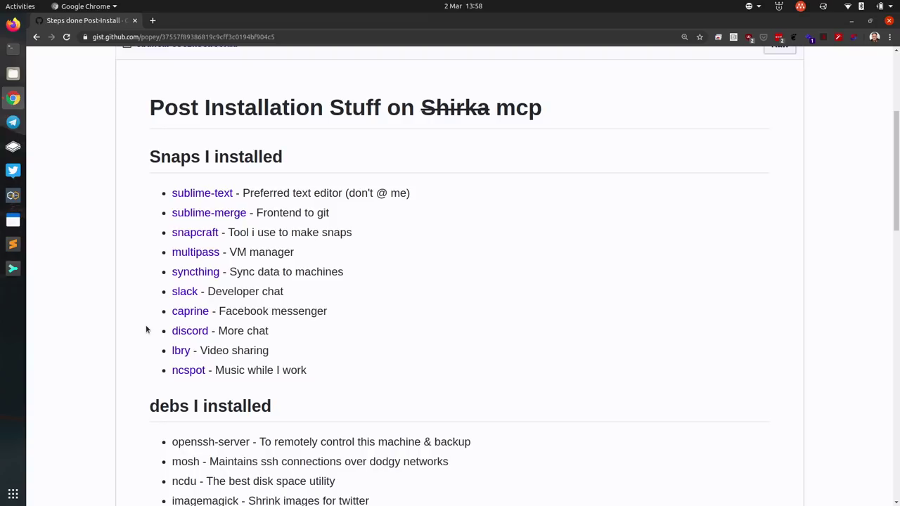
Run snap list in a new terminal with enlarged text to show the installed snaps.
key(ctrl+alt+t)
key(ctrl+plus)
key(ctrl+plus)
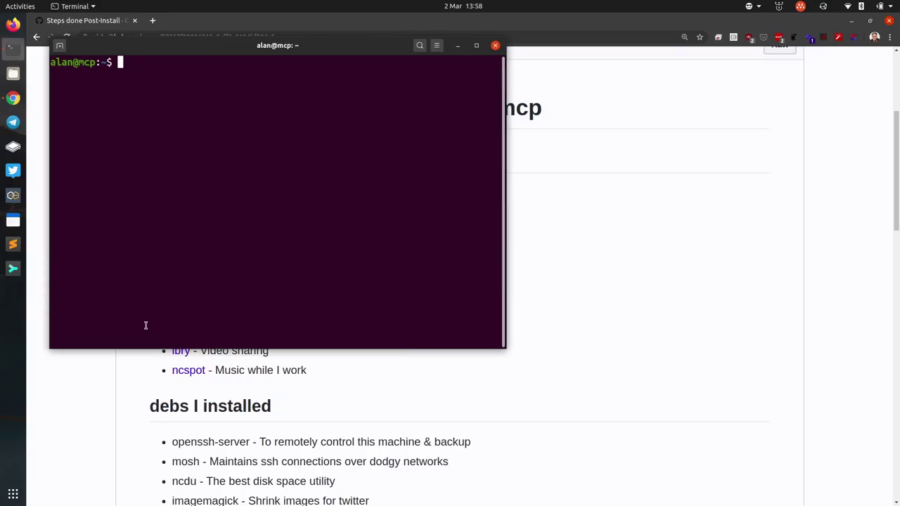
key(ctrl+plus)
key(ctrl+plus)
text(snap list)
key(Return)
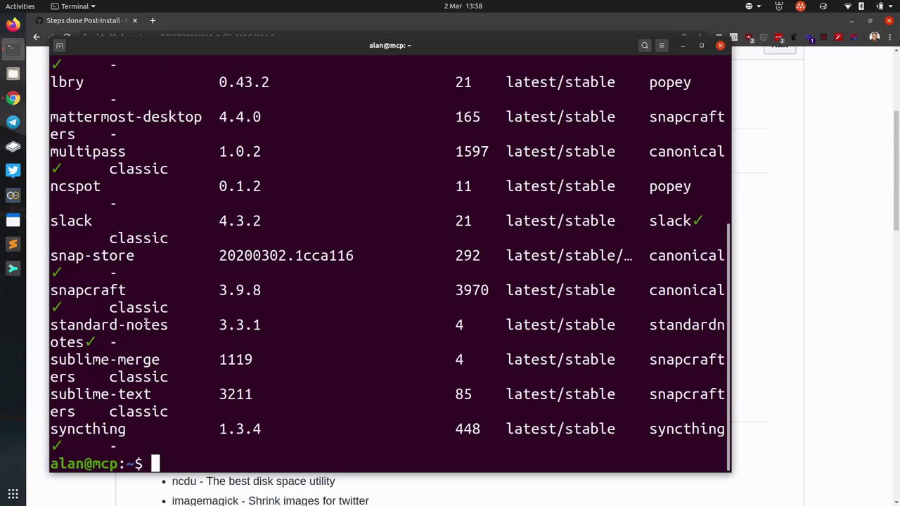
Resize the terminal and set it beside the gist, highlight mattermost-desktop, then return to the gist.
key(ctrl+minus)
key(ctrl+minus)
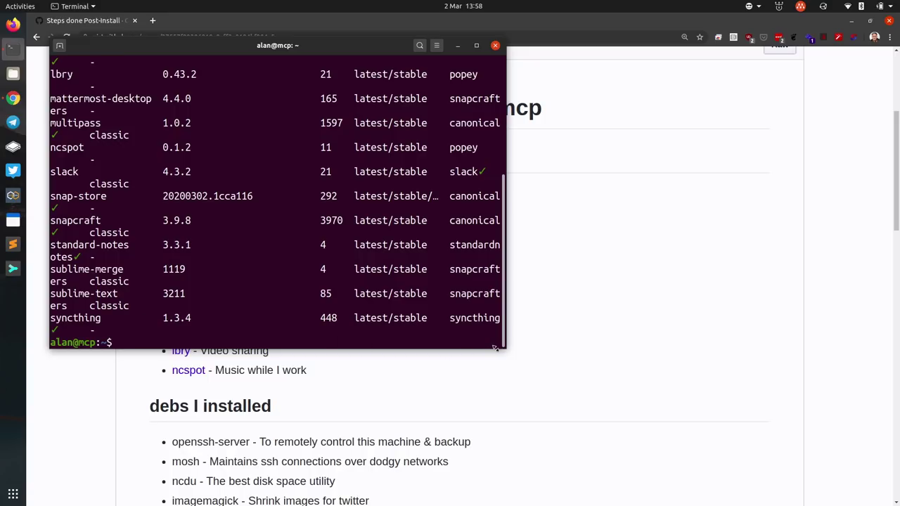
drag(495, 347, 751, 420)
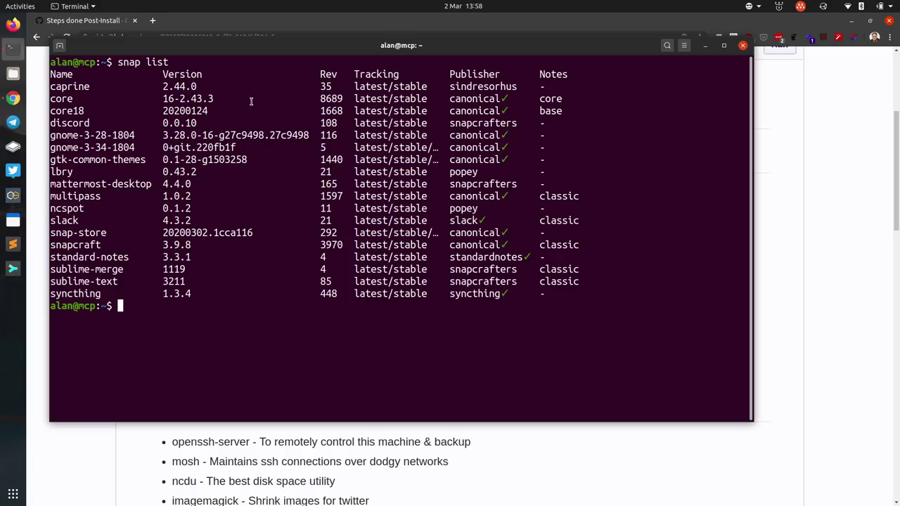
drag(168, 87, 483, 128)
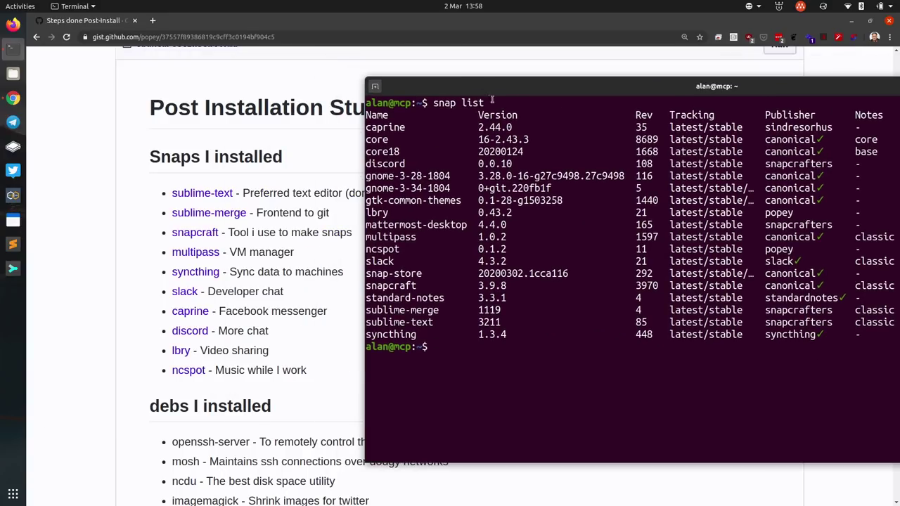
double_click(434, 223)
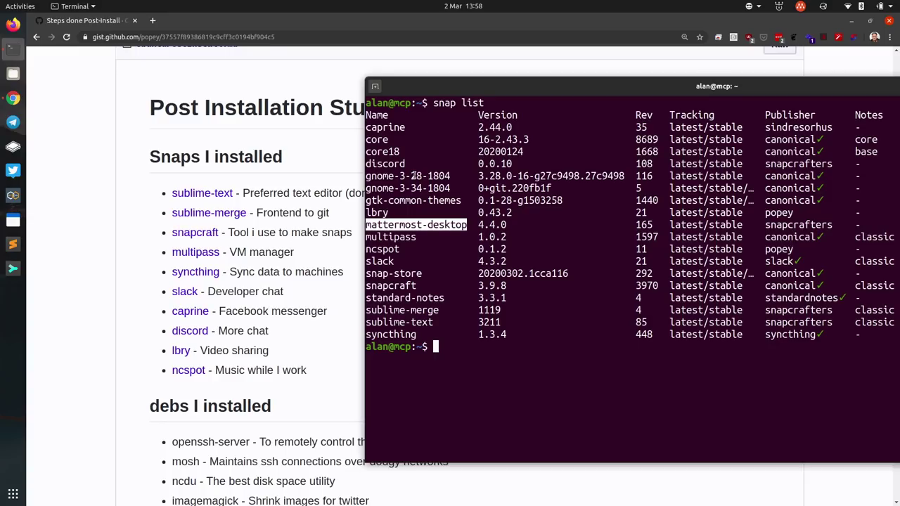
key(alt+Tab)
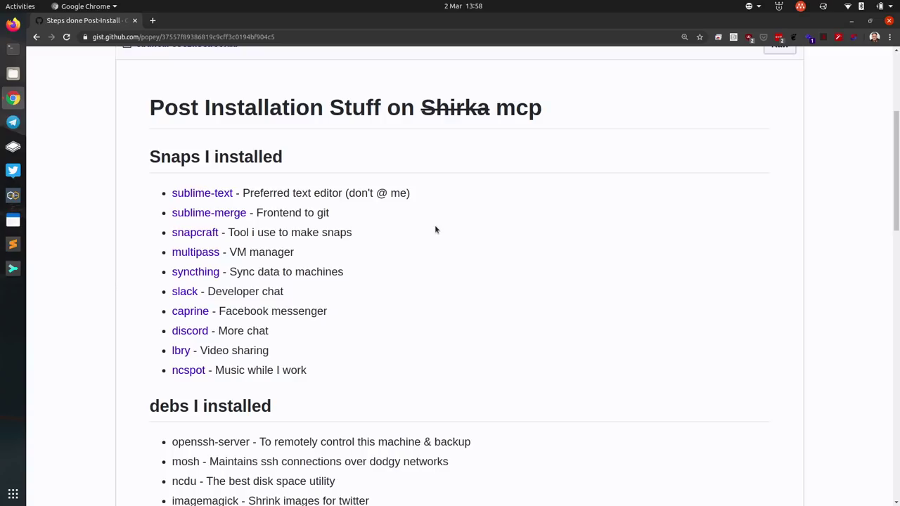
Scroll the gist to bring the multipass entry of the snaps list into view.
scroll(435, 228, up, 4)
scroll(435, 229, down, 5)
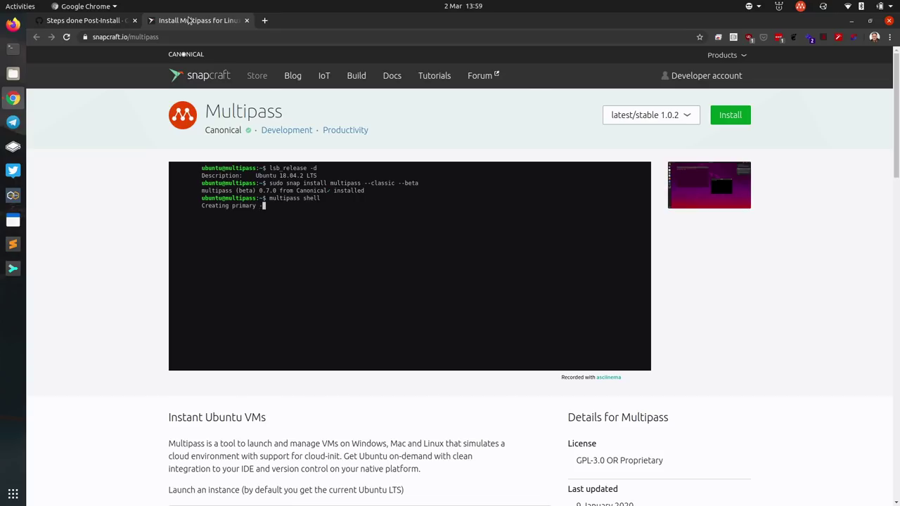
Close the Multipass and Syncthing Snapcraft store tabs, leaving only the post-install gist.
middle_click(188, 19)
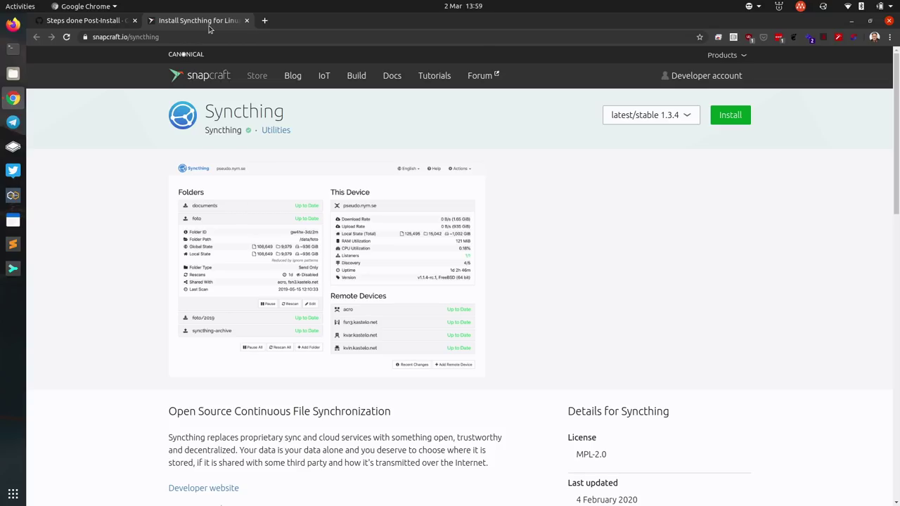
key(ctrl+w)
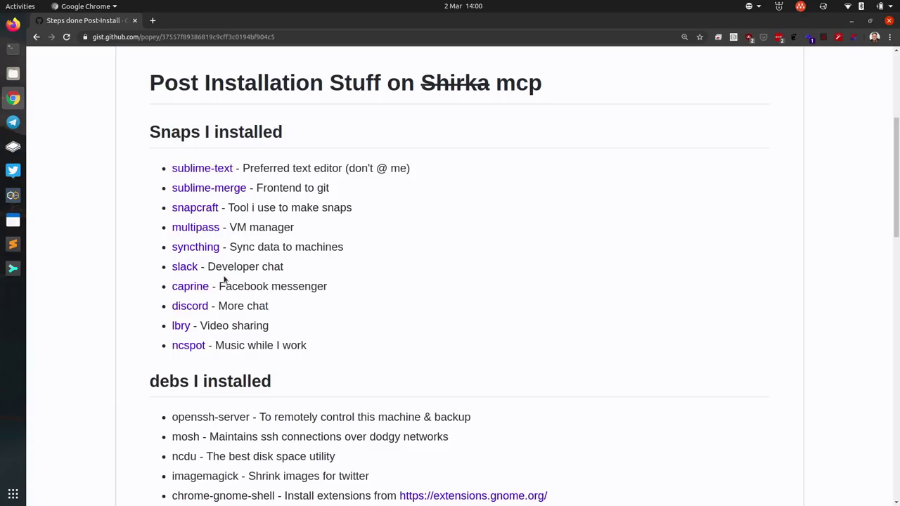
Run du -hs .config/Slack/ in a new terminal, which reports 3.5G, then return to the gist.
key(ctrl+alt+t)
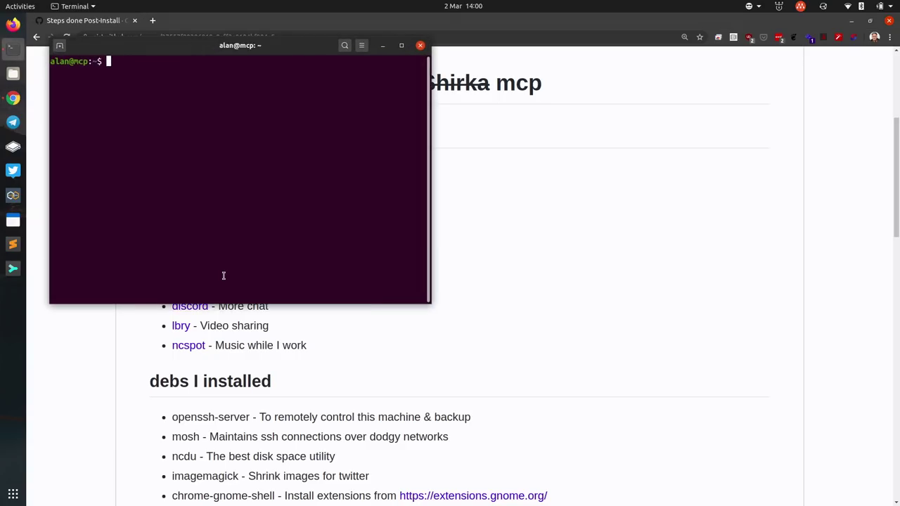
text(du -h)
click(127, 381)
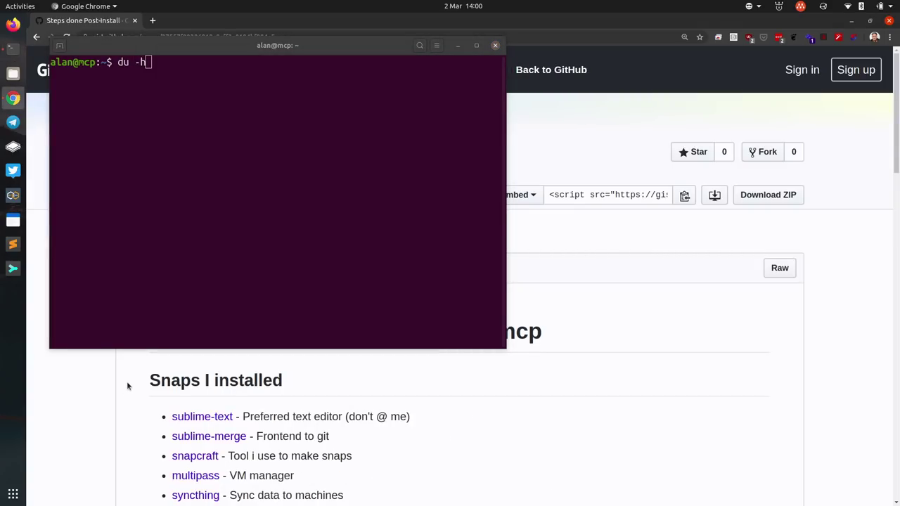
click(157, 164)
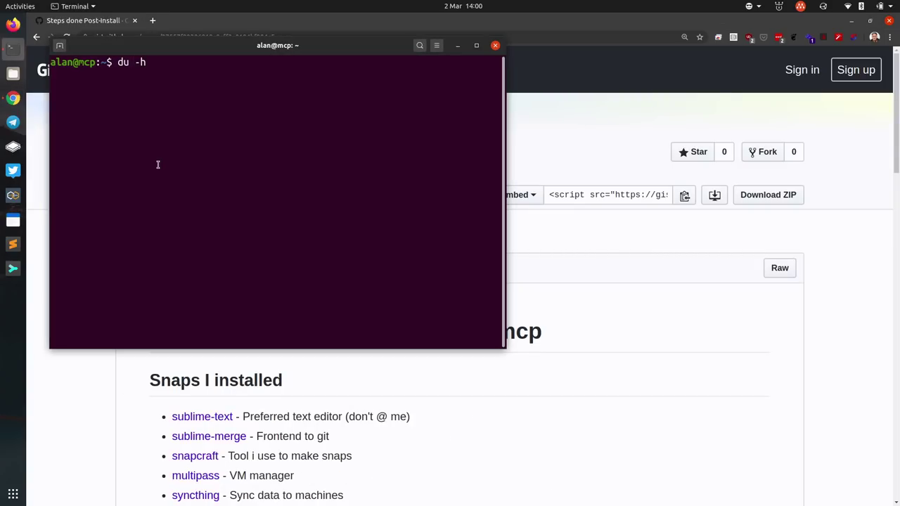
text(s .config/Slack/)
key(Return)
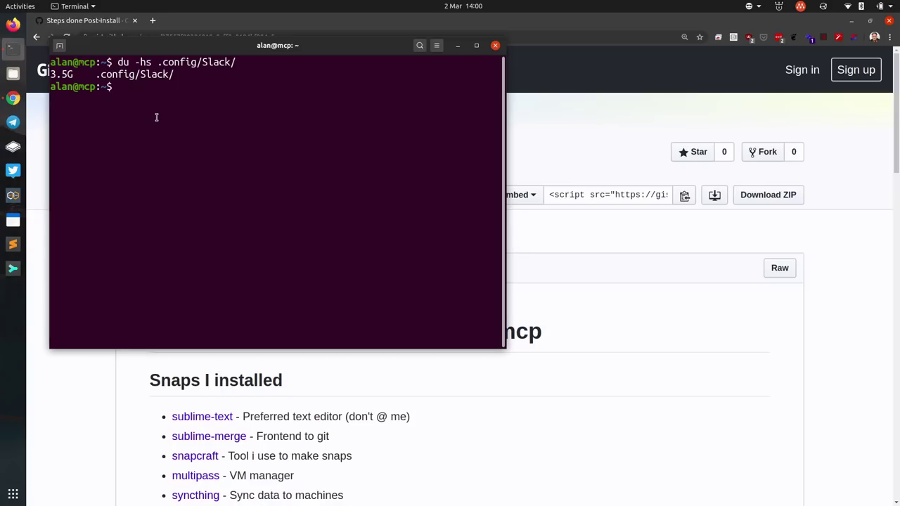
key(alt+Tab)
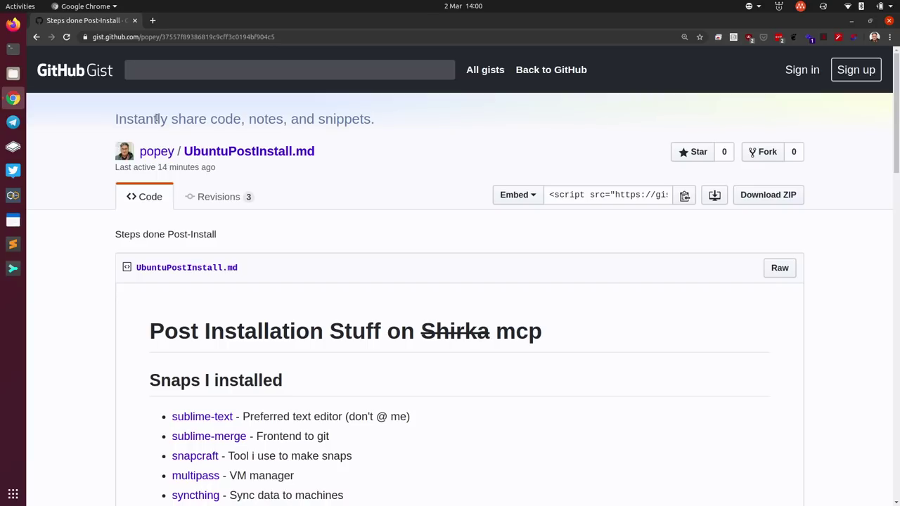
Scroll down the gist's snaps list to reach the caprine entry.
scroll(590, 374, down, 3)
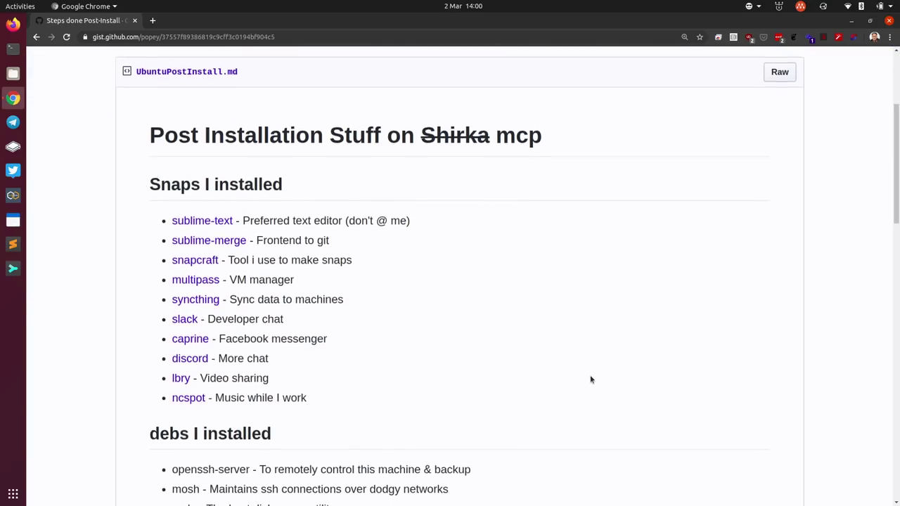
scroll(590, 379, down, 1)
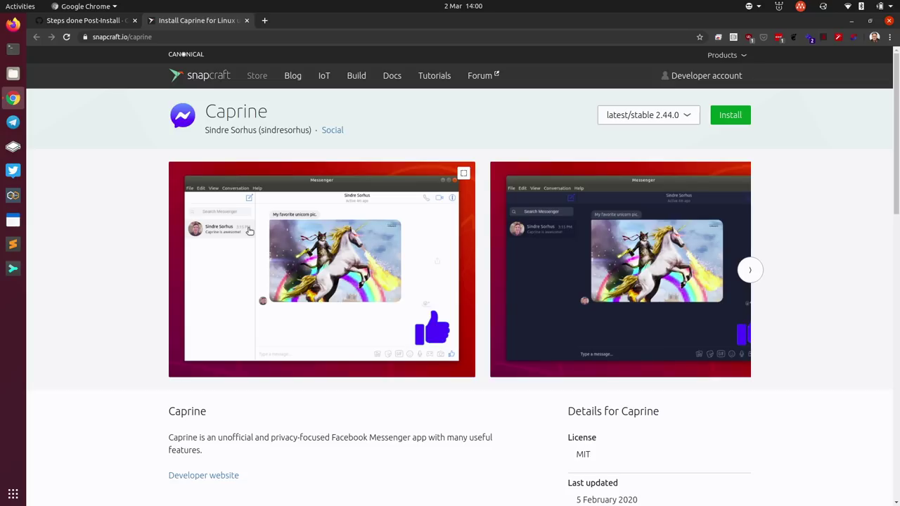
Close the Caprine store page, view the lbry entry's store page in a new tab, then close it.
key(ctrl+w)
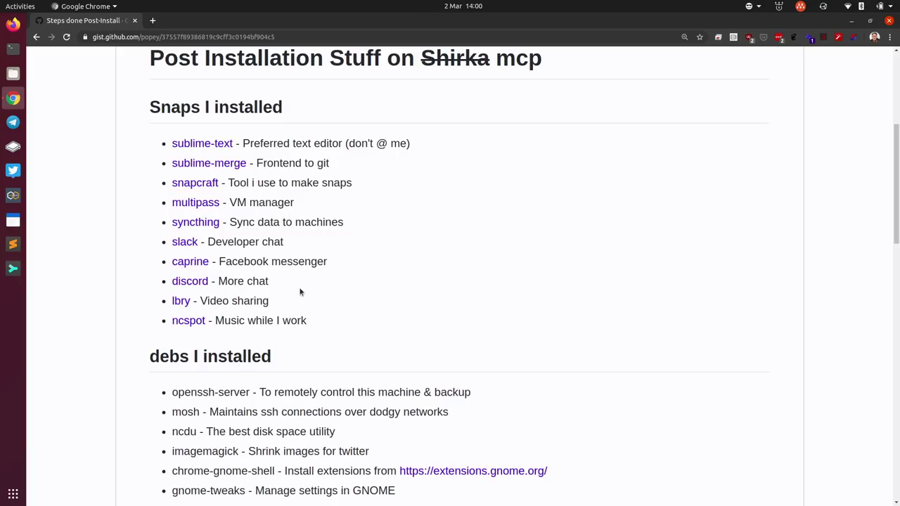
right_click(178, 298)
click(204, 303)
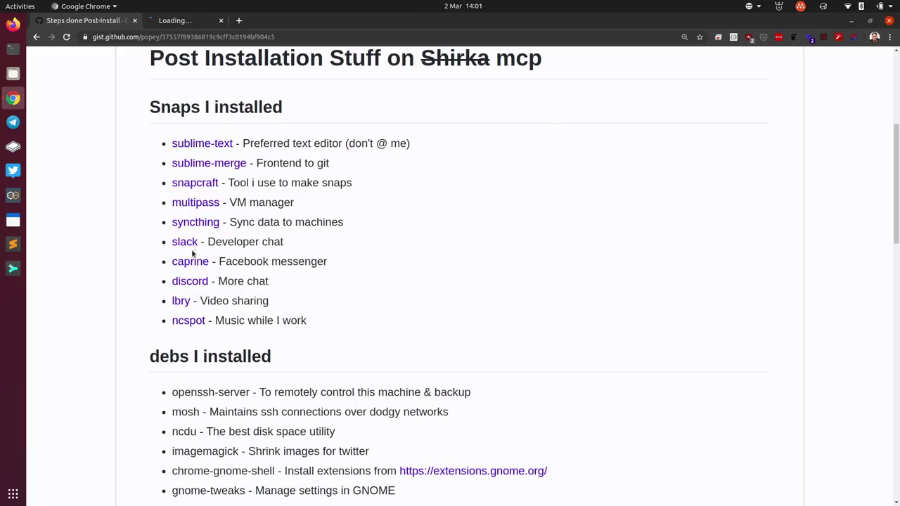
click(204, 26)
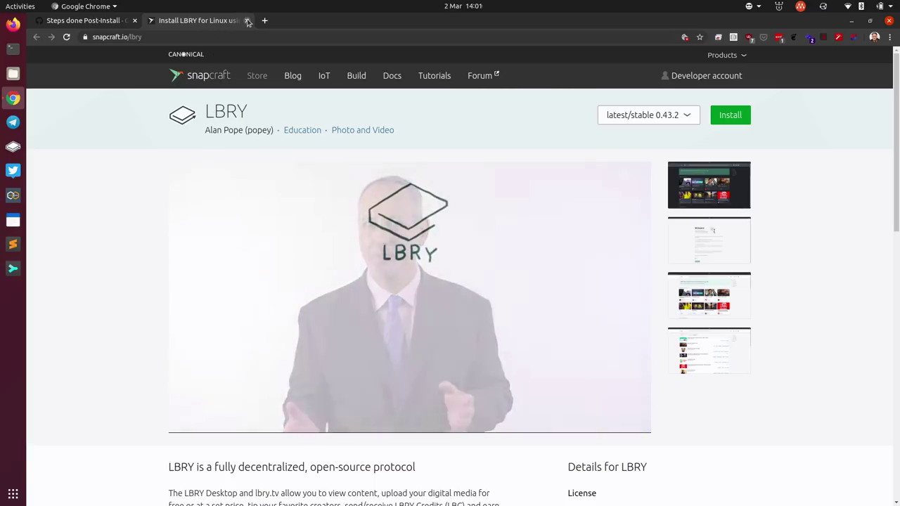
click(247, 20)
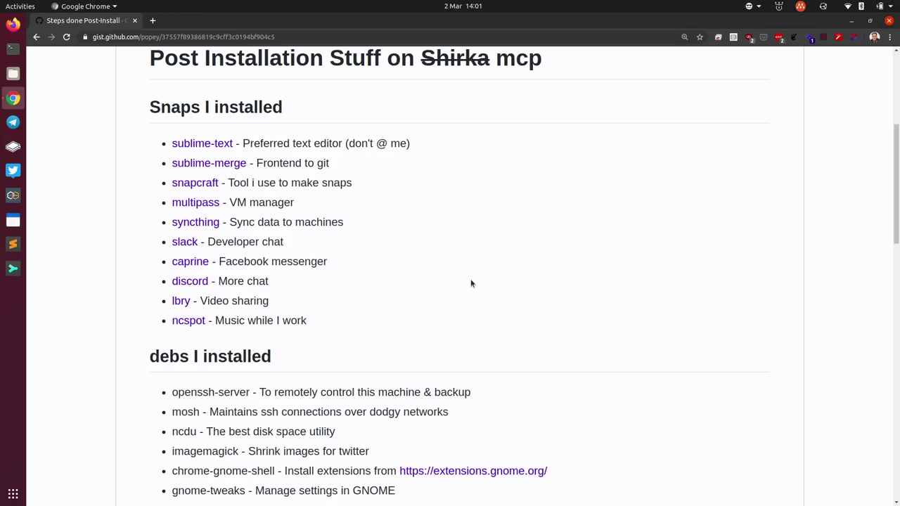
right_click(184, 321)
click(197, 326)
click(180, 22)
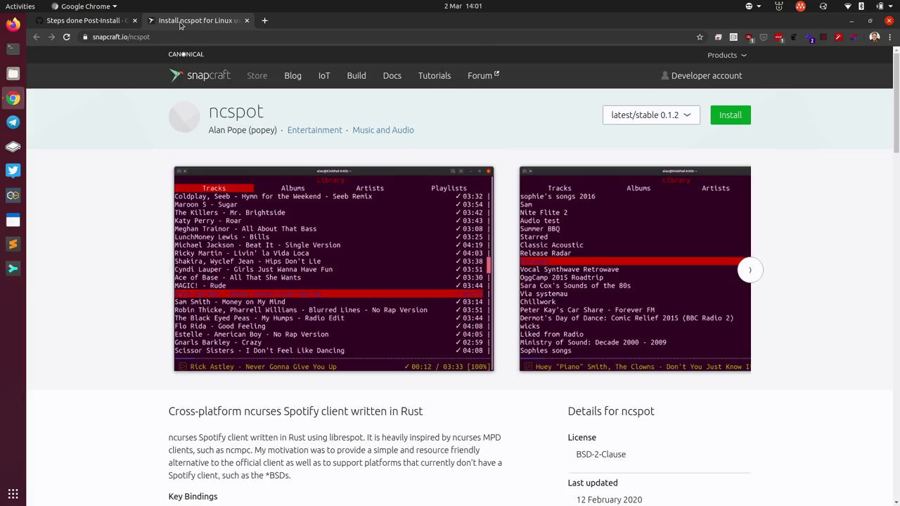
click(248, 21)
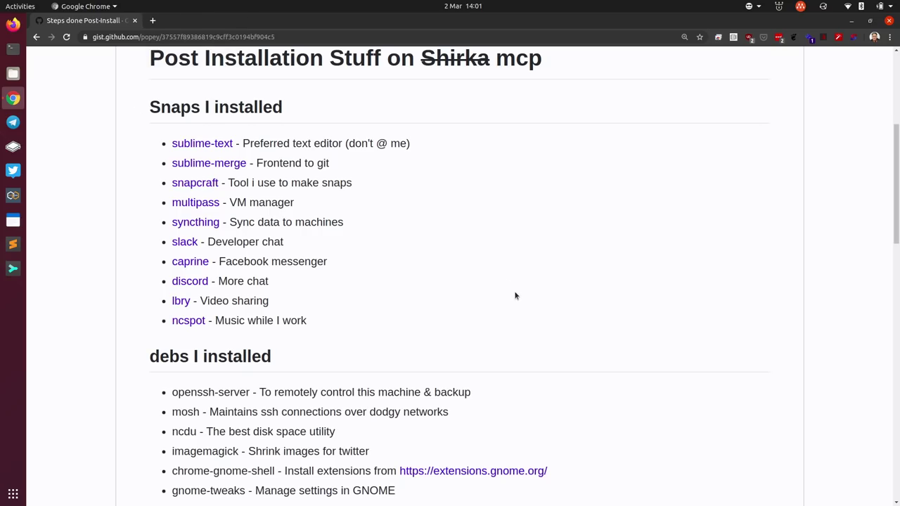
Scroll down to the six debs and the Off-piste list with Sound Selector Indicator and Google Chrome.
scroll(515, 296, down, 3)
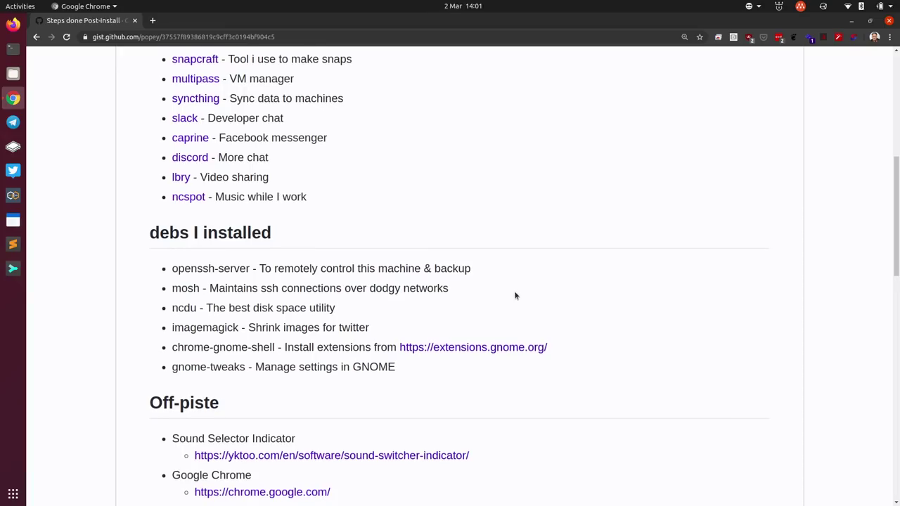
scroll(514, 296, up, 1)
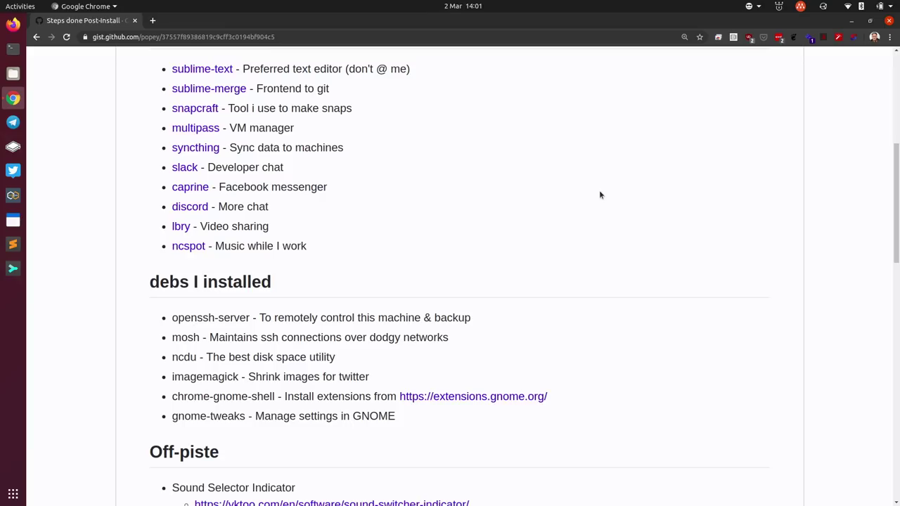
scroll(600, 195, down, 1)
scroll(599, 195, up, 1)
scroll(382, 254, down, 5)
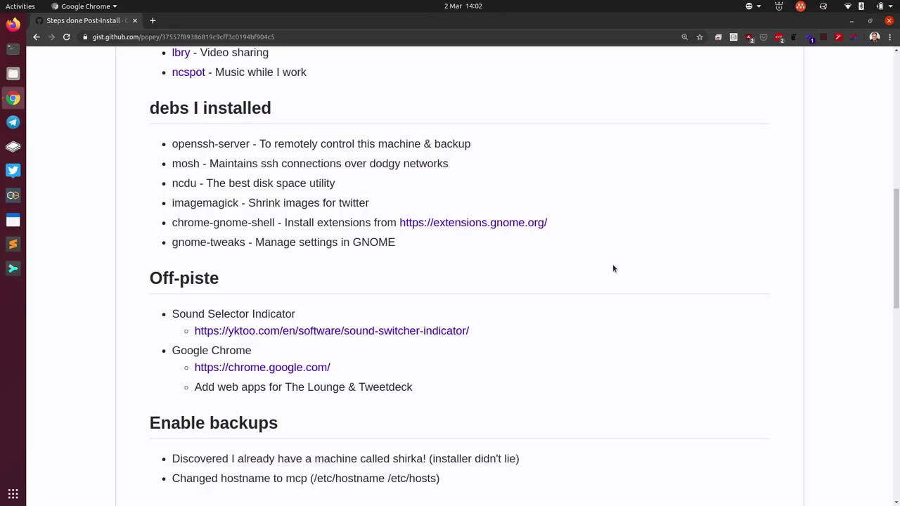
key(ctrl+alt+t)
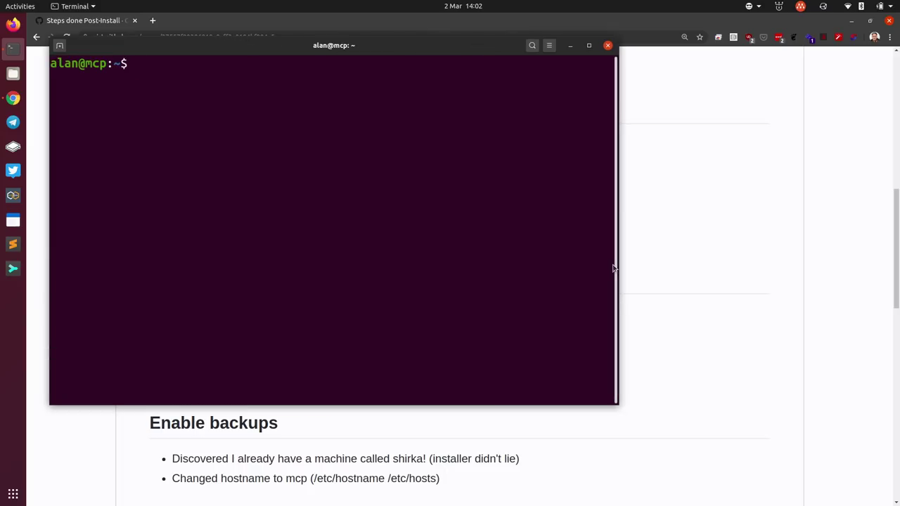
text(ncdu)
key(Return)
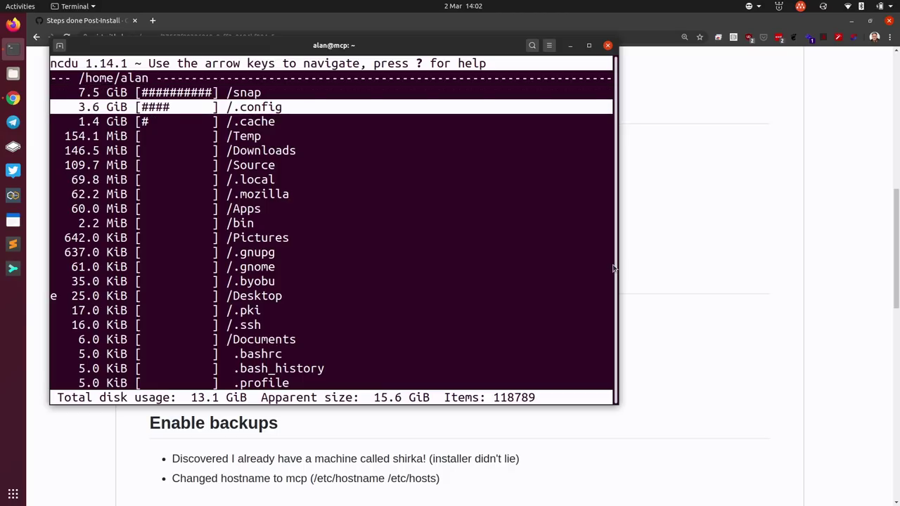
key(q)
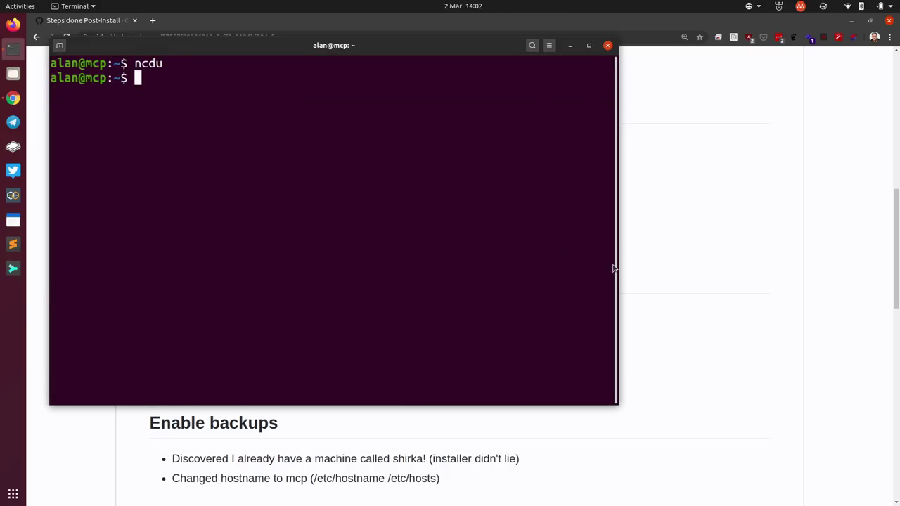
key(ctrl+d)
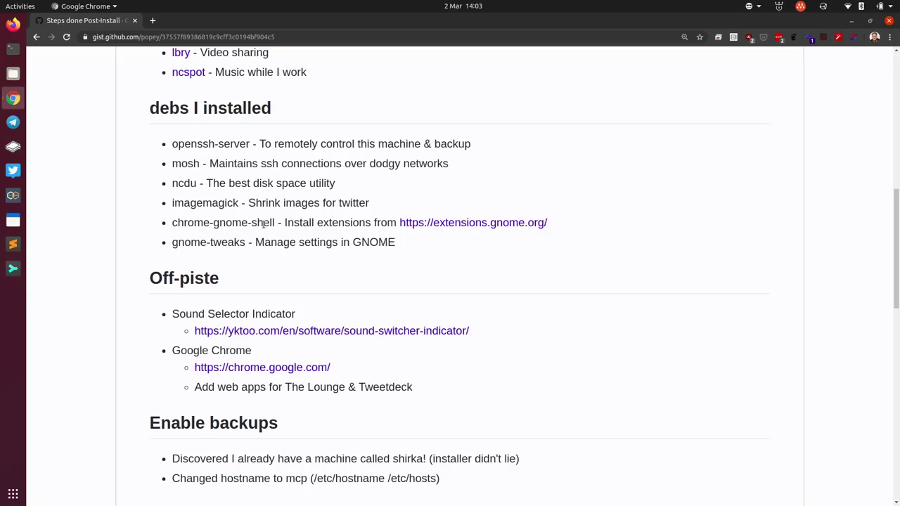
Open extensions.gnome.org in a new tab, look it over, then return to the post-install gist.
right_click(474, 223)
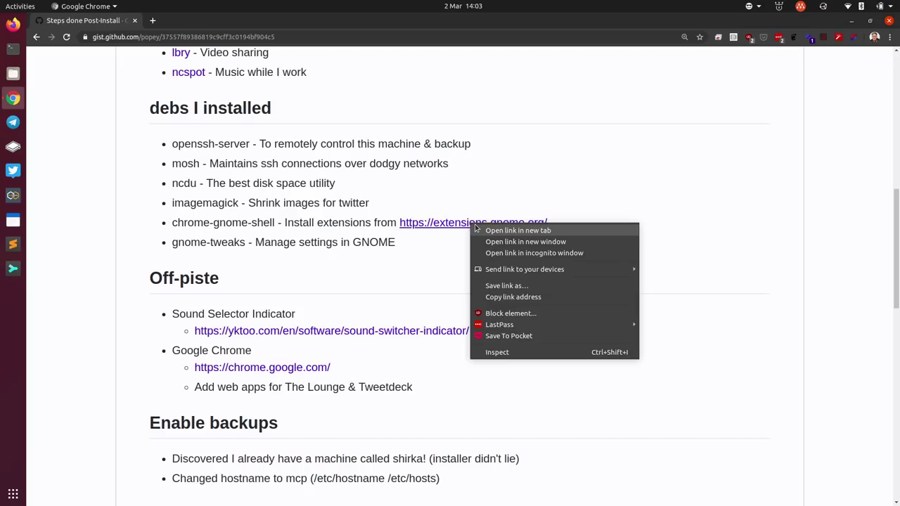
click(502, 228)
click(203, 27)
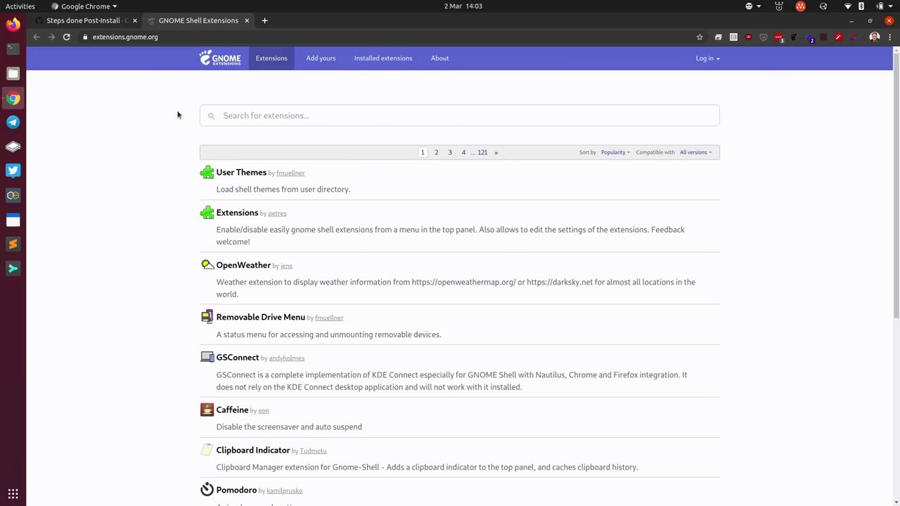
click(99, 23)
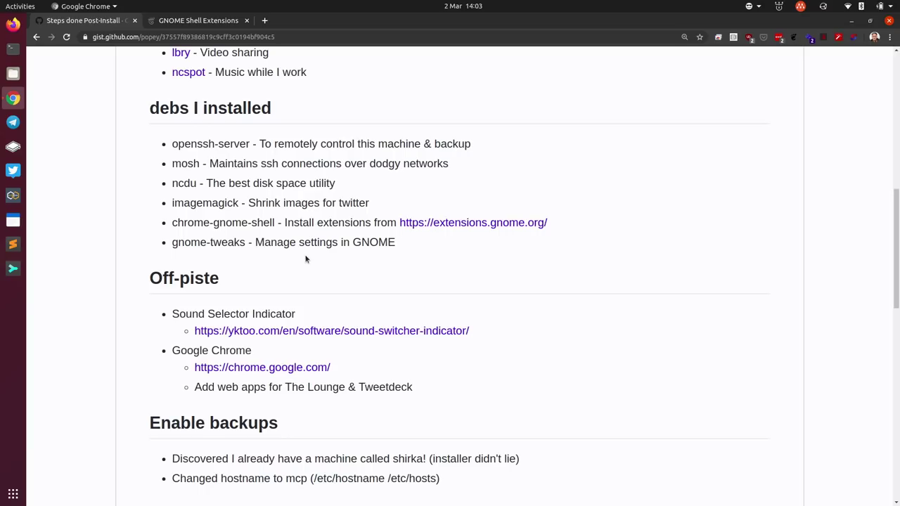
Launch GNOME Tweaks from an activities search for 'twe', then raise the Chrome gist window again.
key(super)
text(twe)
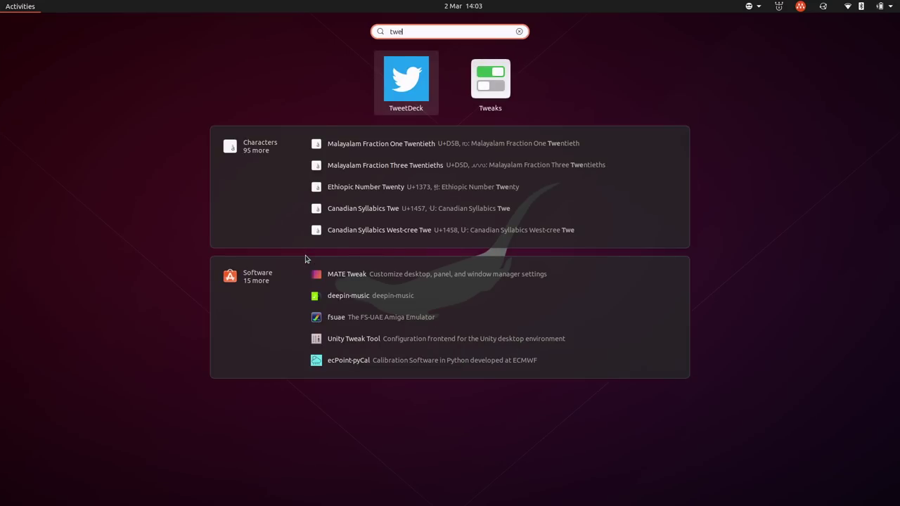
key(Right)
key(Return)
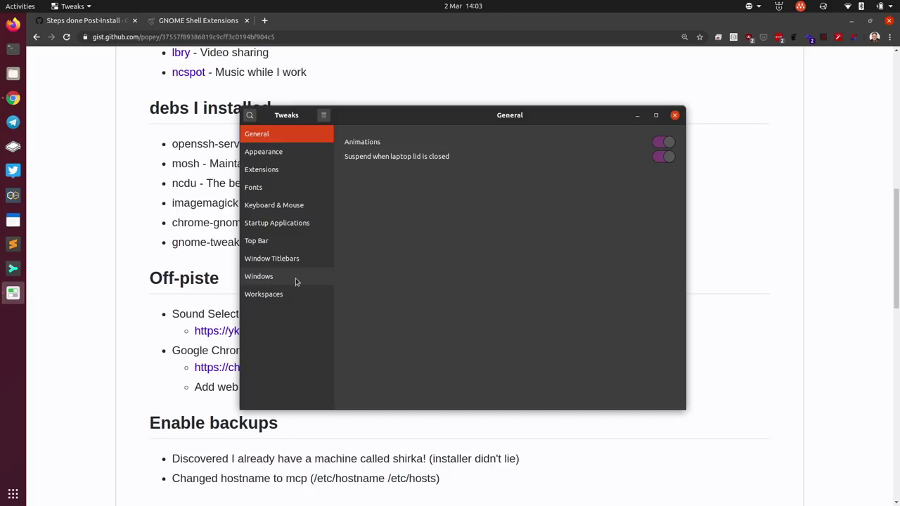
click(789, 254)
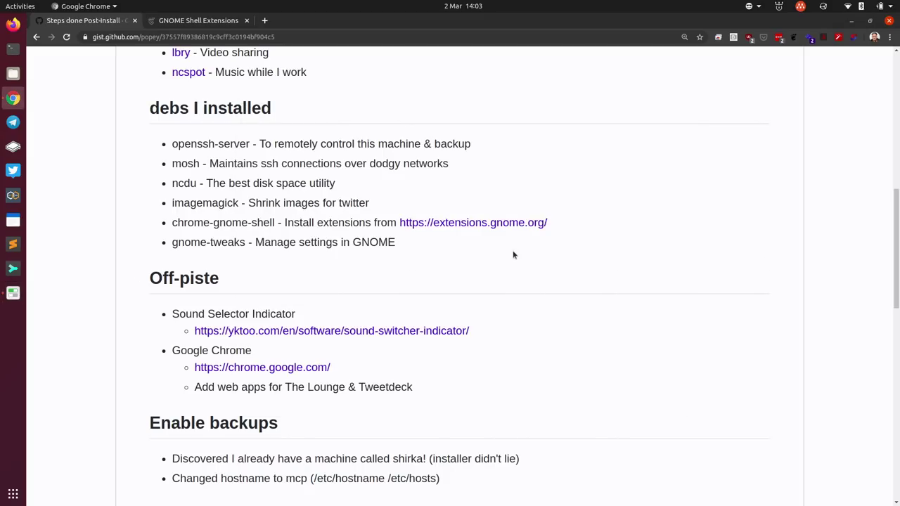
Scroll the gist past the Off-piste links to the Configuration notes on touchpad and 32-px launcher.
scroll(277, 180, up, 3)
scroll(287, 228, down, 3)
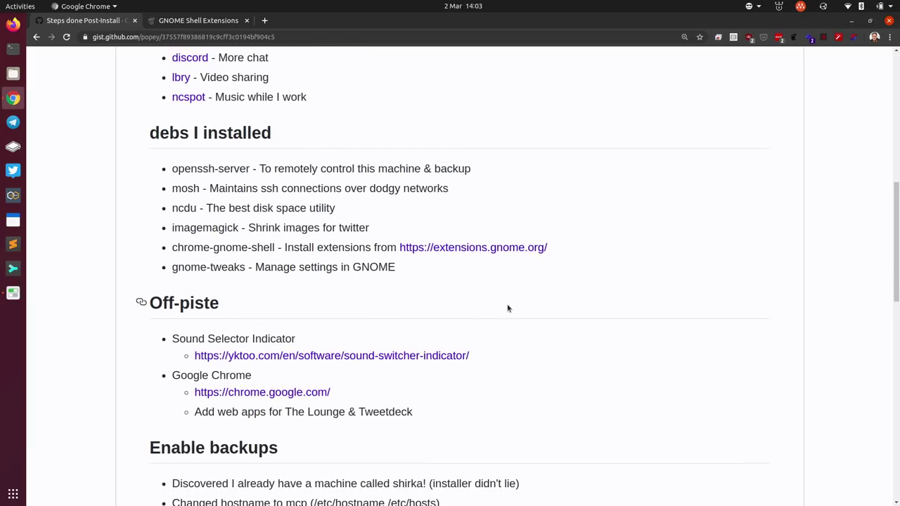
scroll(506, 308, down, 2)
scroll(507, 307, down, 3)
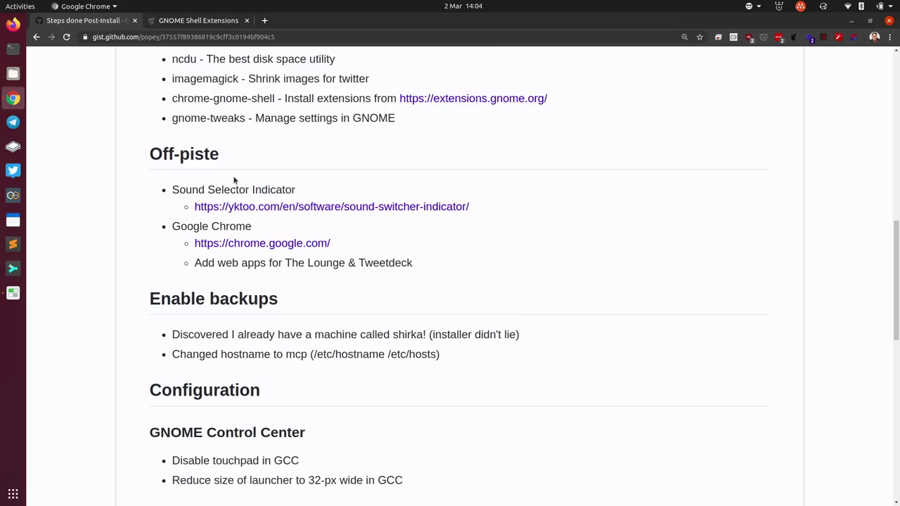
scroll(235, 181, up, 9)
scroll(233, 179, down, 7)
scroll(233, 177, down, 3)
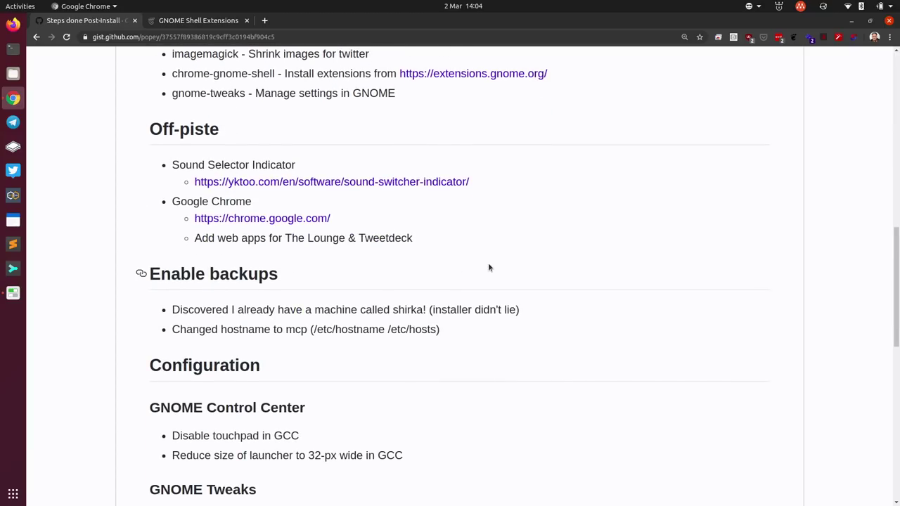
Open the Sound Switcher Indicator page on yktoo.com in a new tab.
right_click(416, 185)
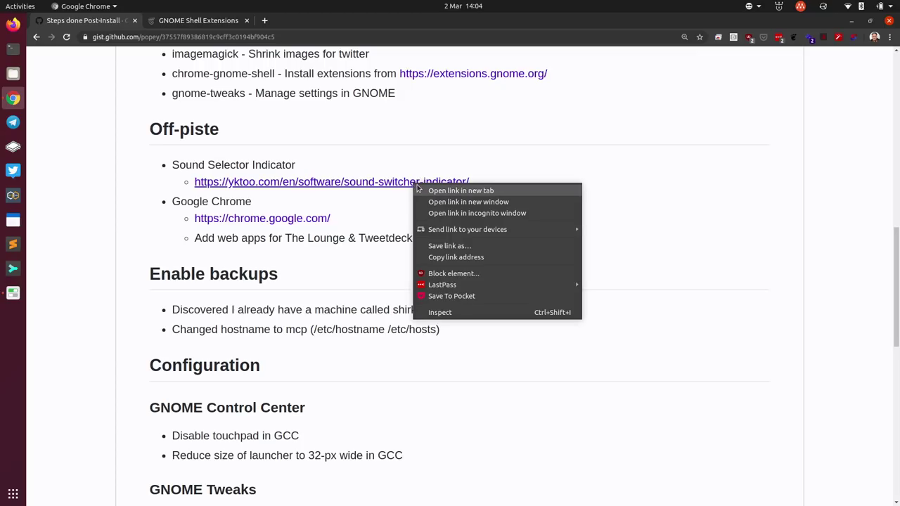
click(417, 188)
click(309, 21)
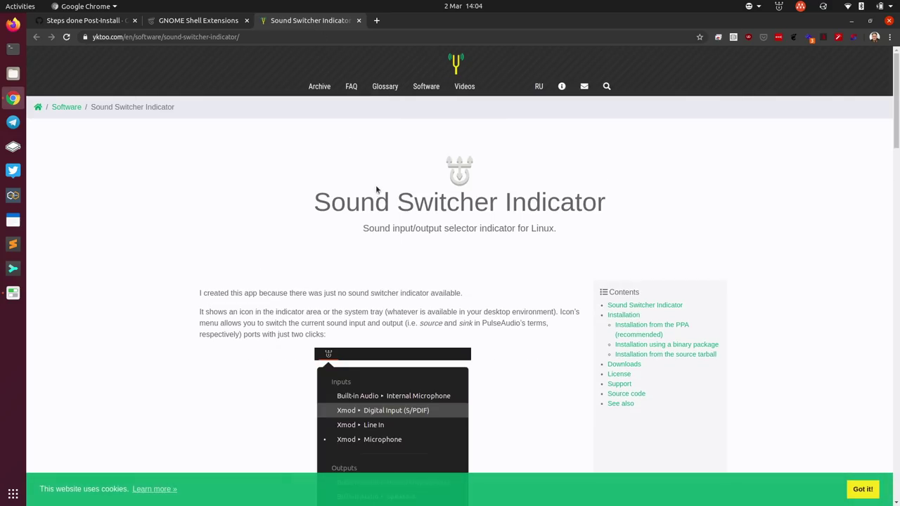
scroll(518, 291, down, 3)
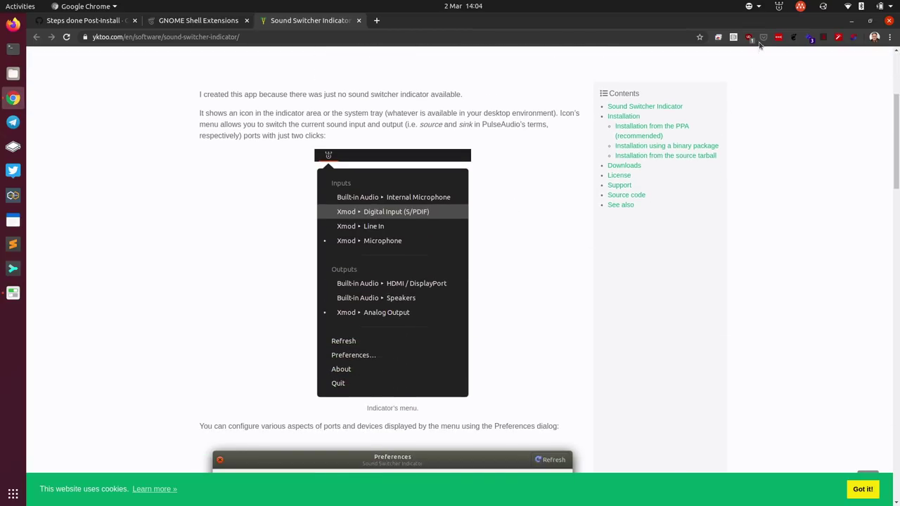
Try the sound switcher's top-bar input/output menu, then jump to the 'Installation from the PPA' section.
click(778, 7)
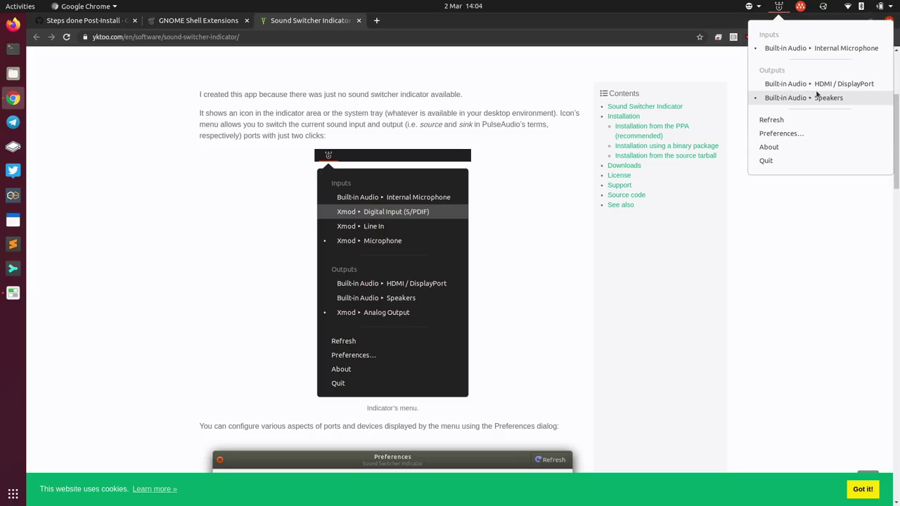
click(781, 306)
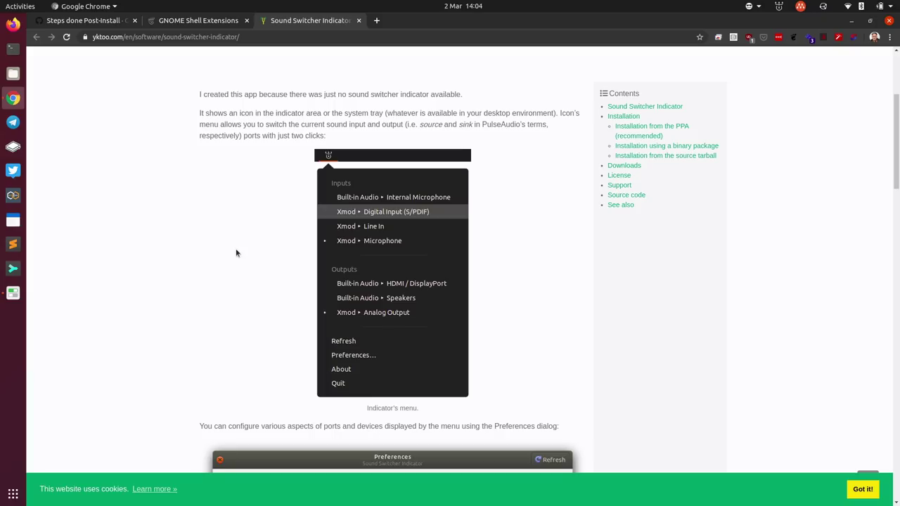
click(778, 7)
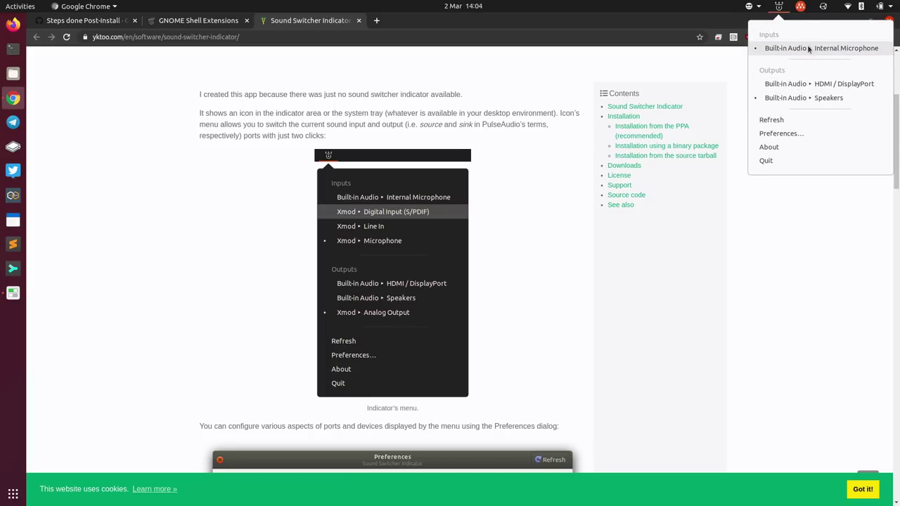
click(778, 391)
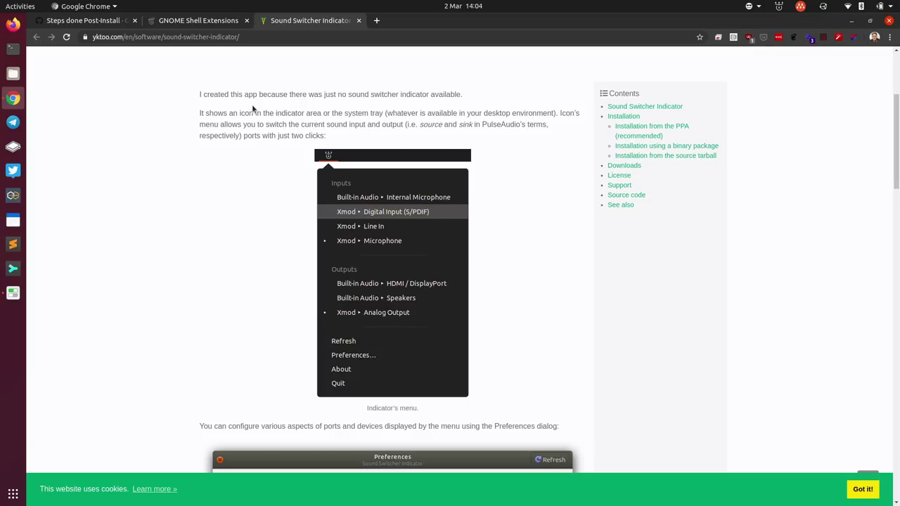
click(671, 132)
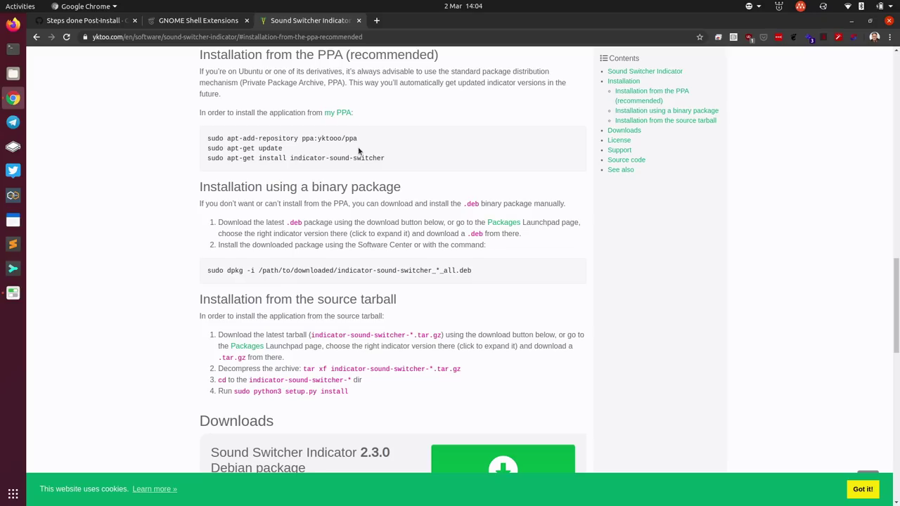
Open the developer's PPA on Launchpad and filter its packages to the Eoan series.
click(343, 114)
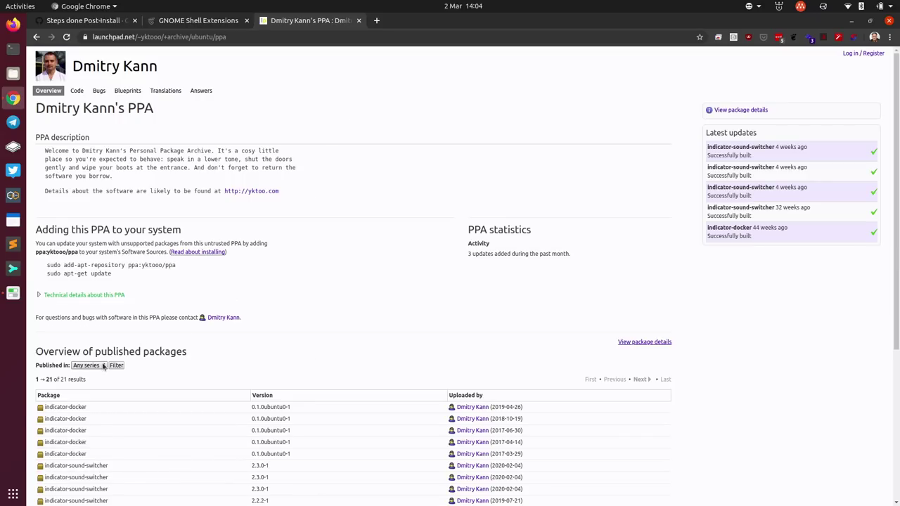
click(103, 365)
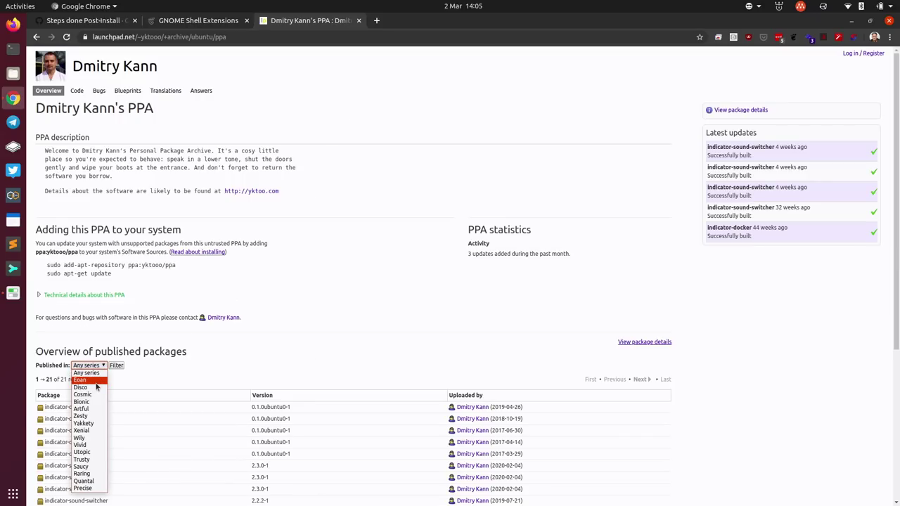
click(155, 369)
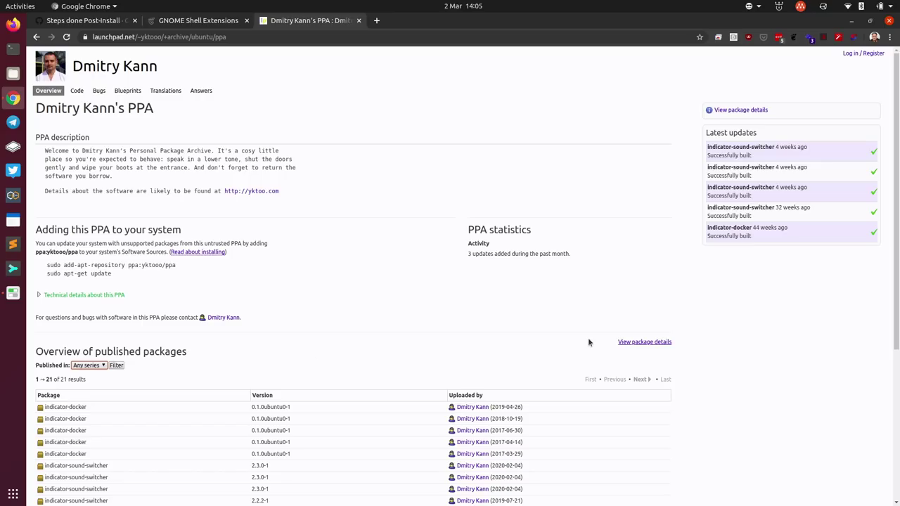
click(633, 342)
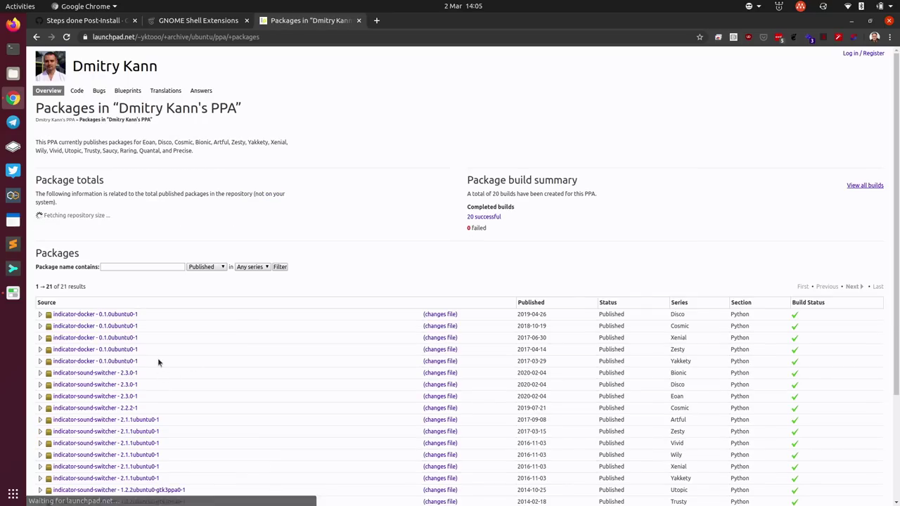
click(255, 298)
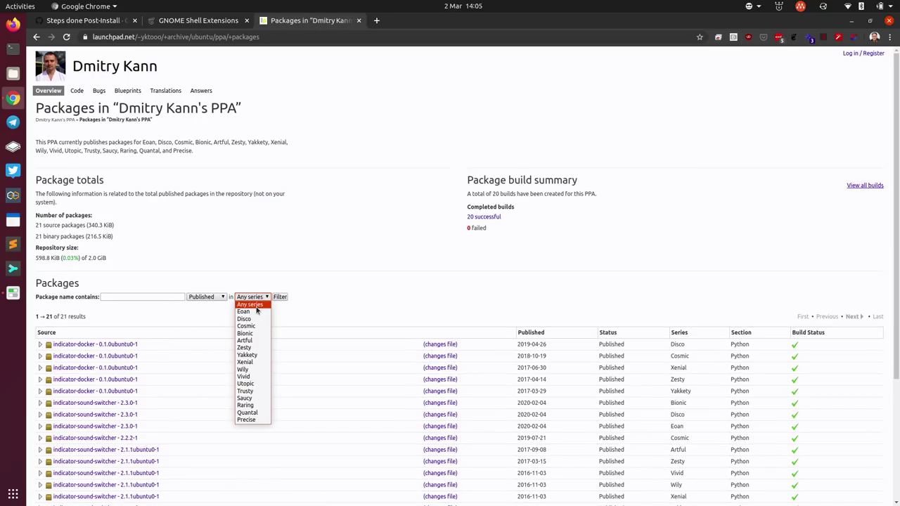
click(256, 312)
click(280, 298)
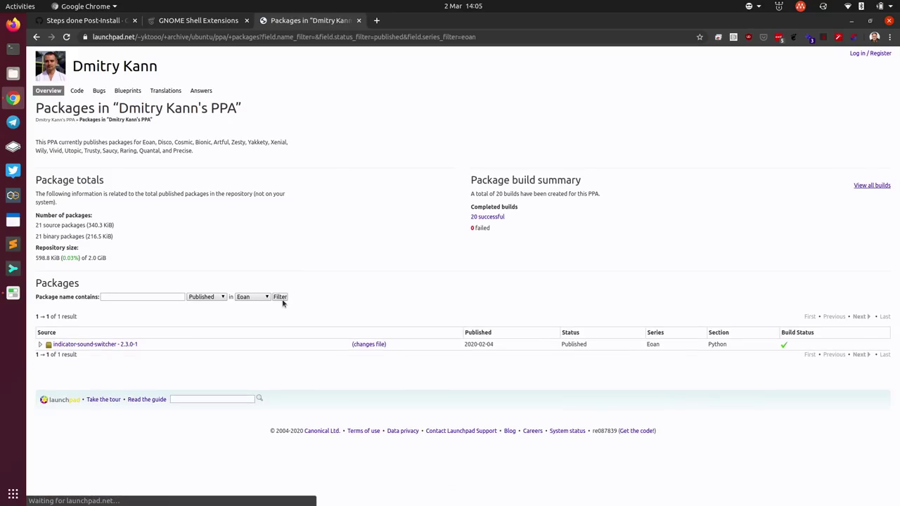
Expand the indicator-sound-switcher 2.3.0-1 package details, then return to the gist.
click(46, 344)
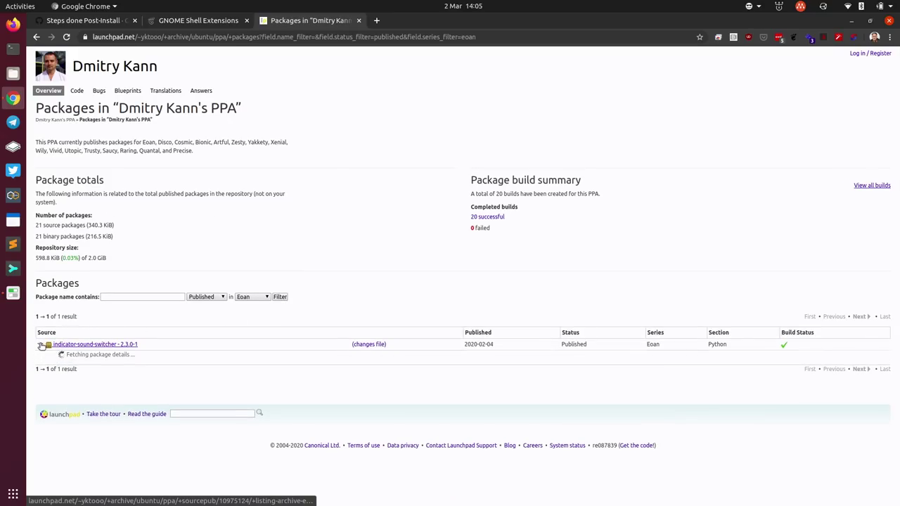
scroll(263, 365, down, 2)
scroll(263, 369, down, 4)
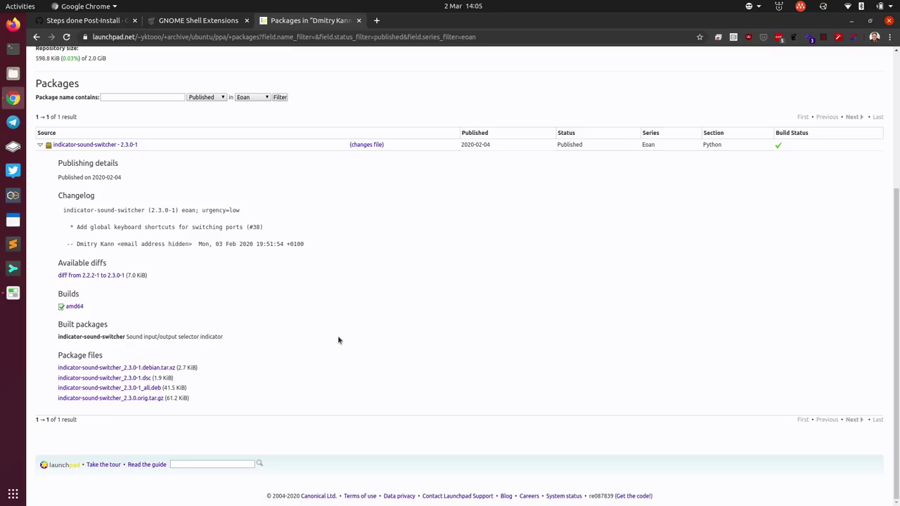
click(97, 23)
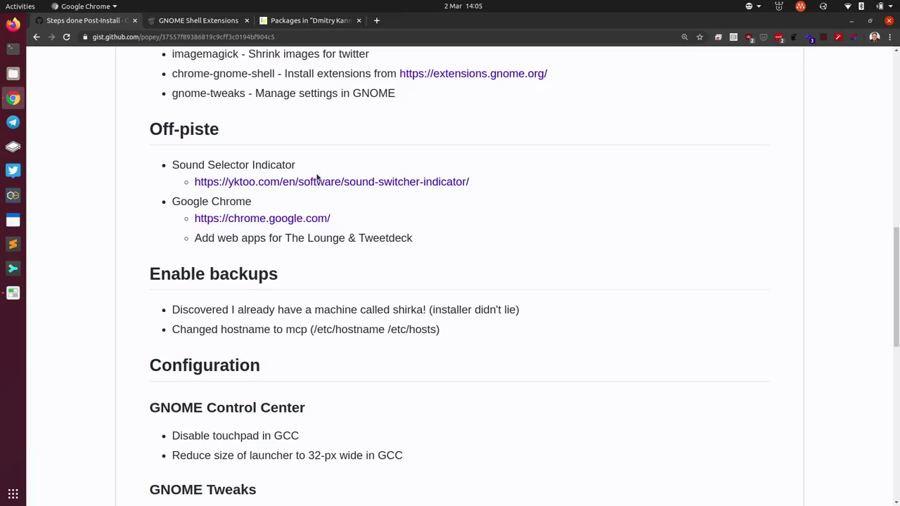
Go to youtube.com and create a YouTube shortcut set to open as its own window.
click(378, 24)
text(you)
key(Return)
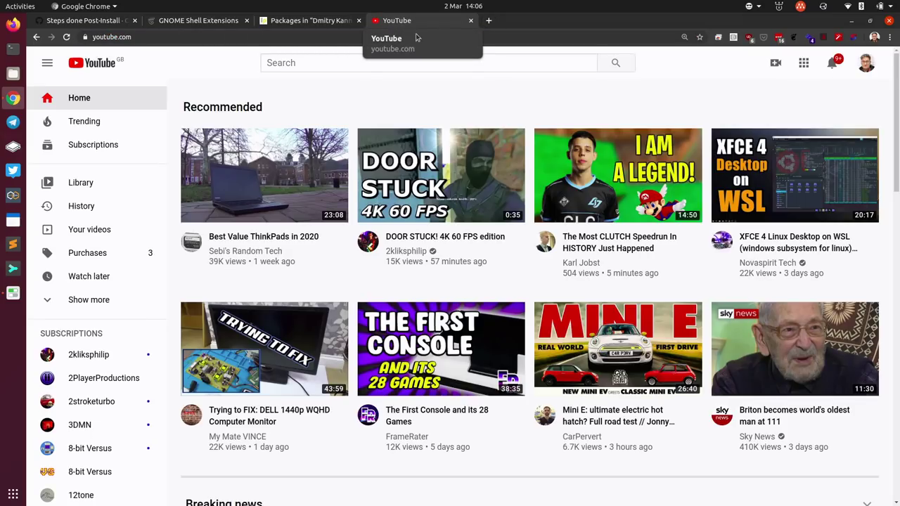
click(891, 37)
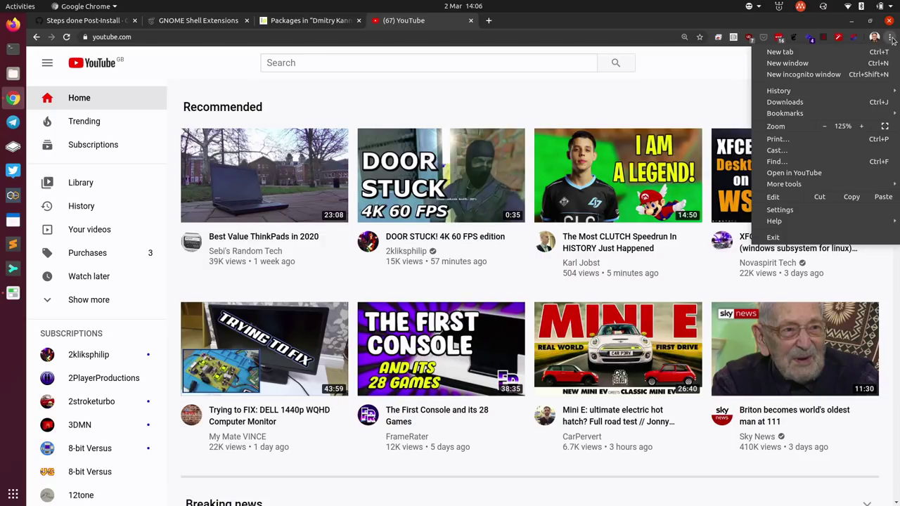
mouse_move(795, 186)
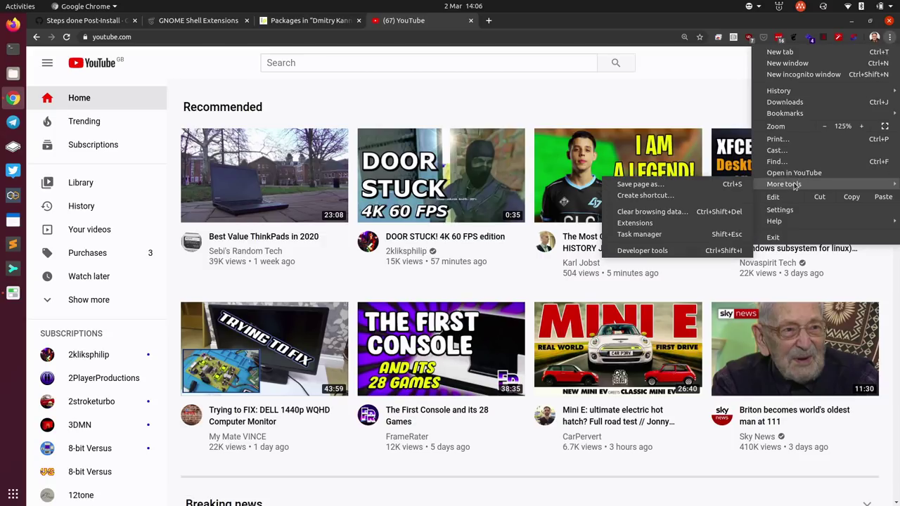
click(667, 197)
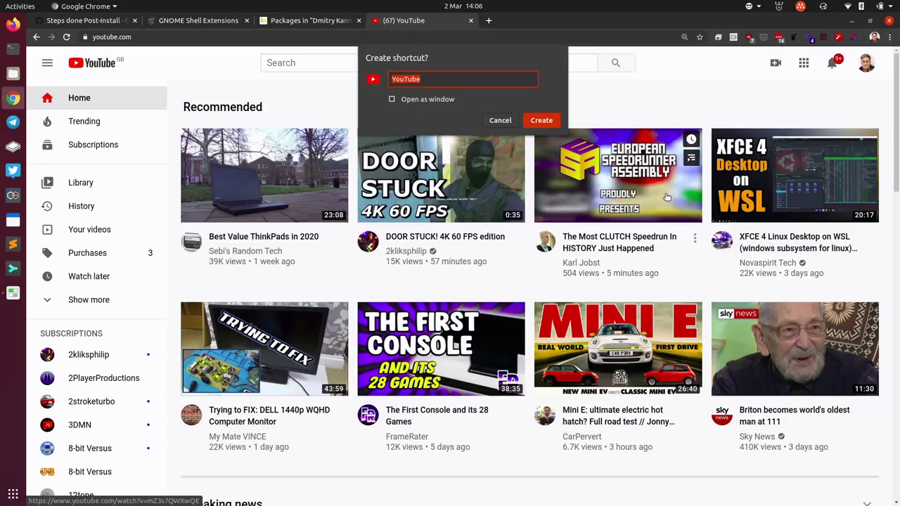
click(391, 99)
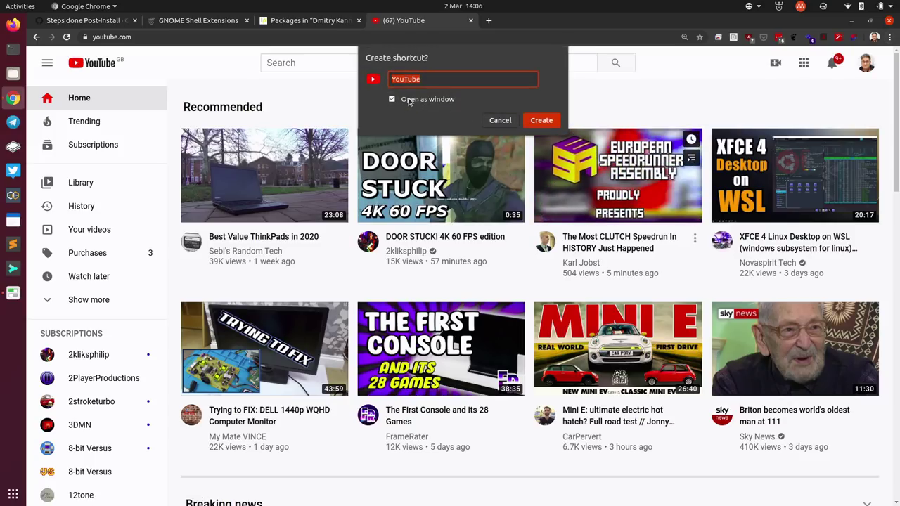
click(541, 120)
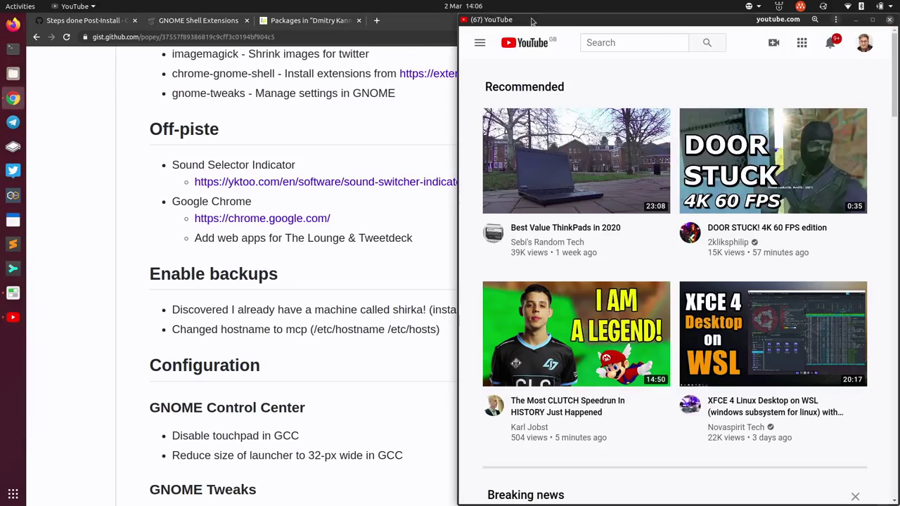
Move the new YouTube app window to screen centre, cycle through windows, then minimise it.
drag(532, 21, 326, 85)
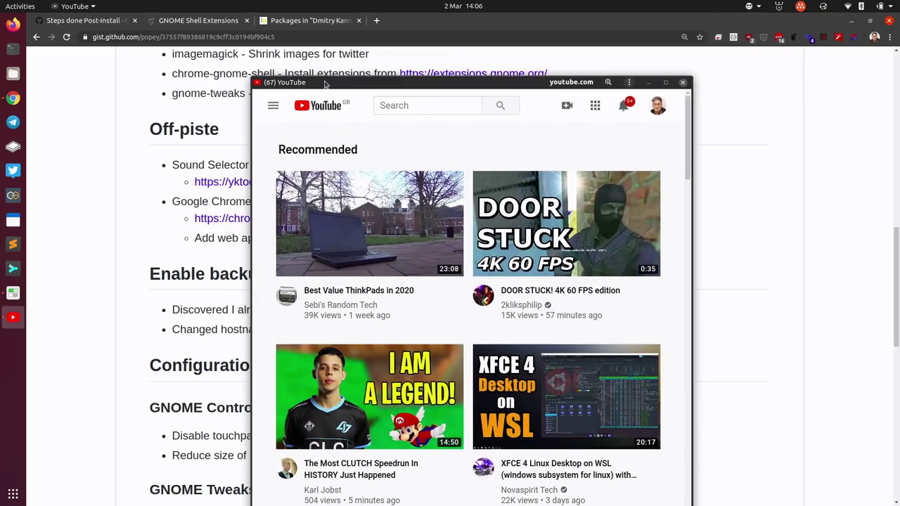
key(alt+Tab)
key(alt+Tab)
key(alt+Tab)
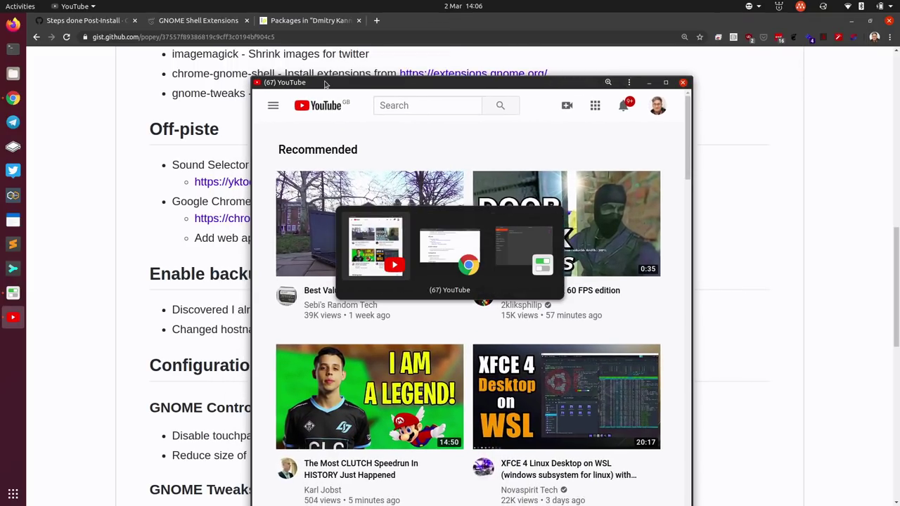
key(alt+Tab)
key(alt+Tab)
key(alt+Tab)
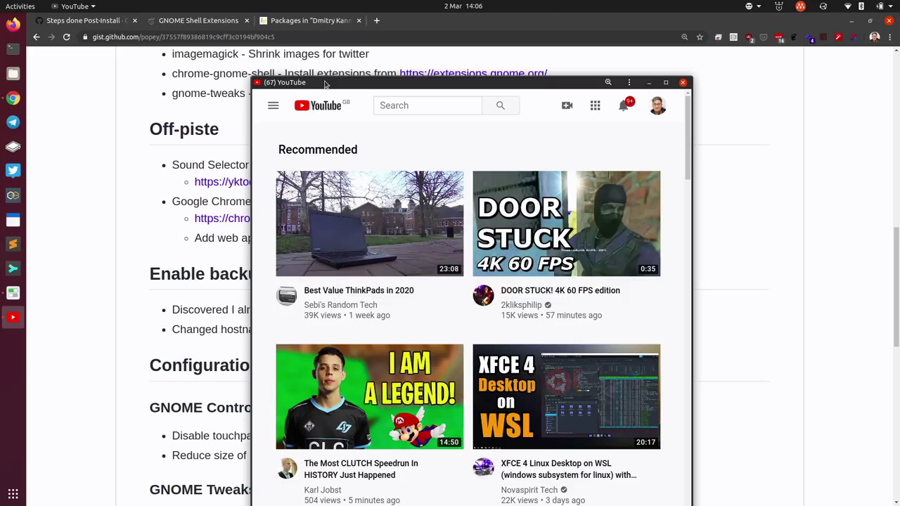
click(649, 84)
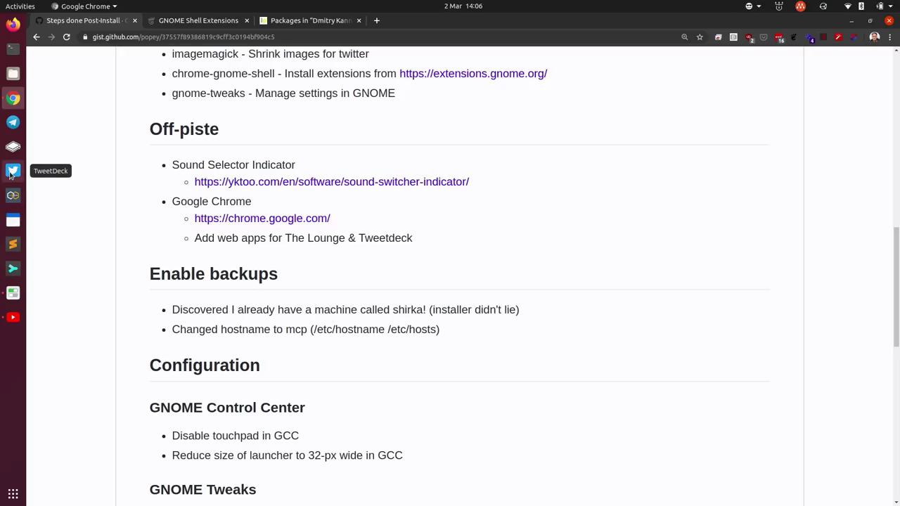
Open and close the TweetDeck web app, then quit the running YouTube web app from the dock.
click(11, 174)
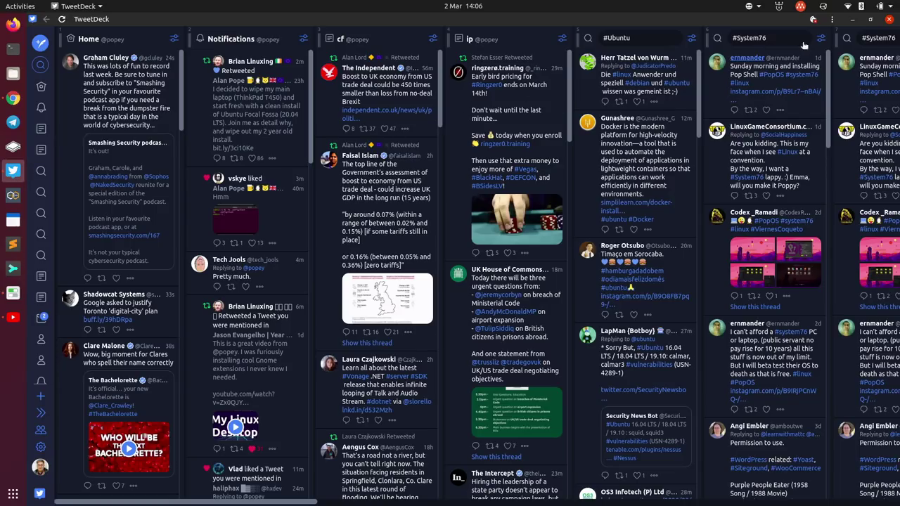
key(alt+Tab)
key(alt+Tab)
key(alt+Tab)
key(alt+Tab)
key(alt+Tab)
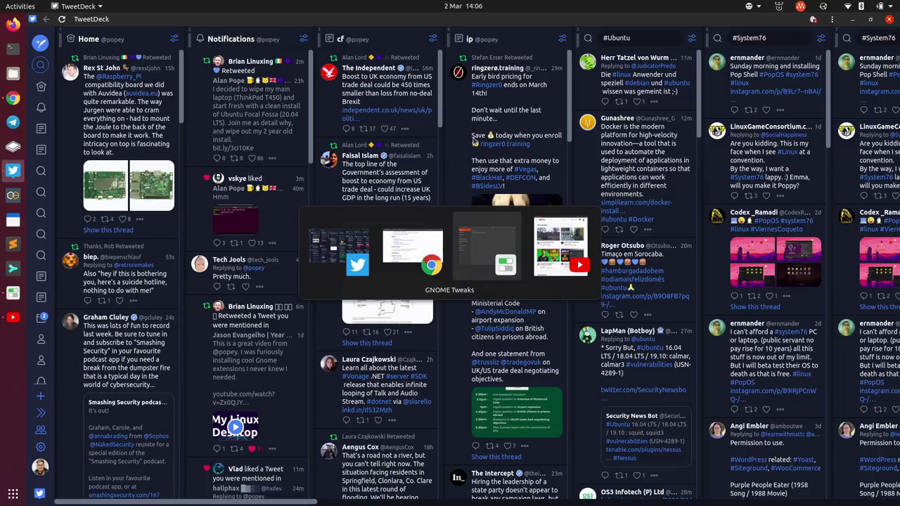
key(alt+shift+Tab)
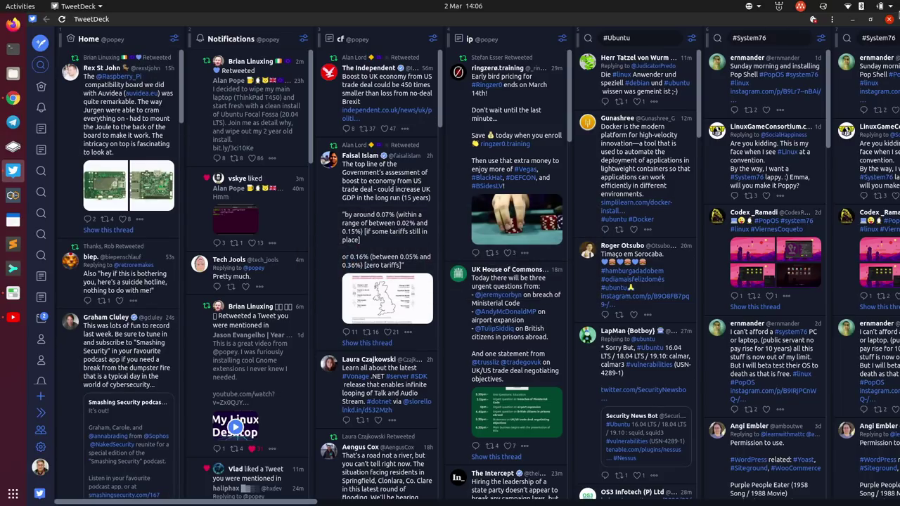
click(889, 20)
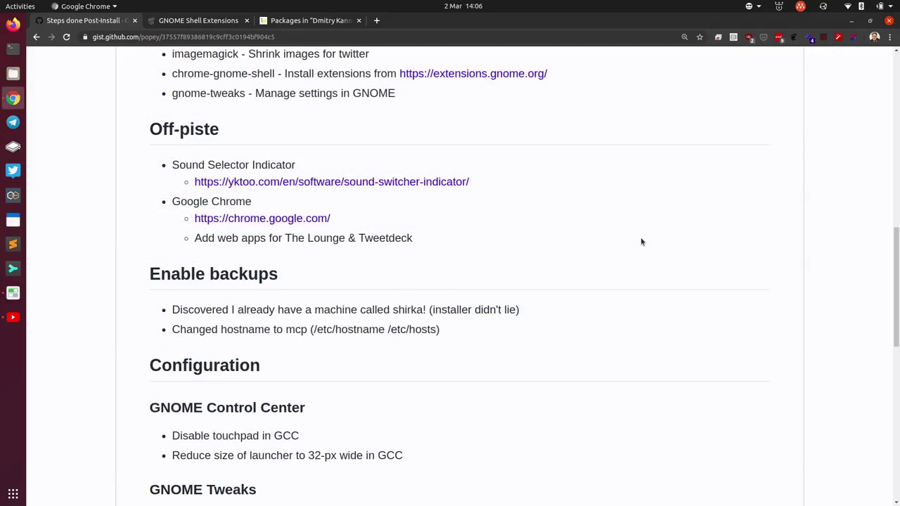
right_click(12, 317)
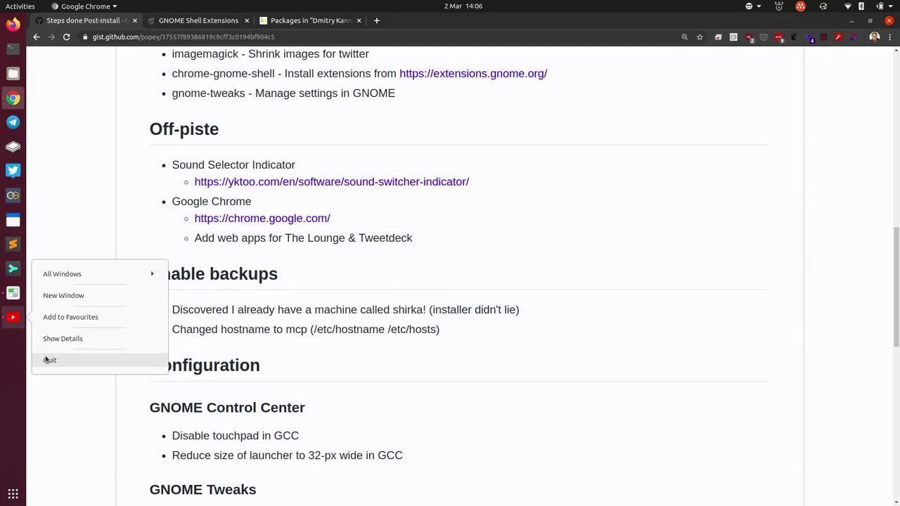
click(48, 359)
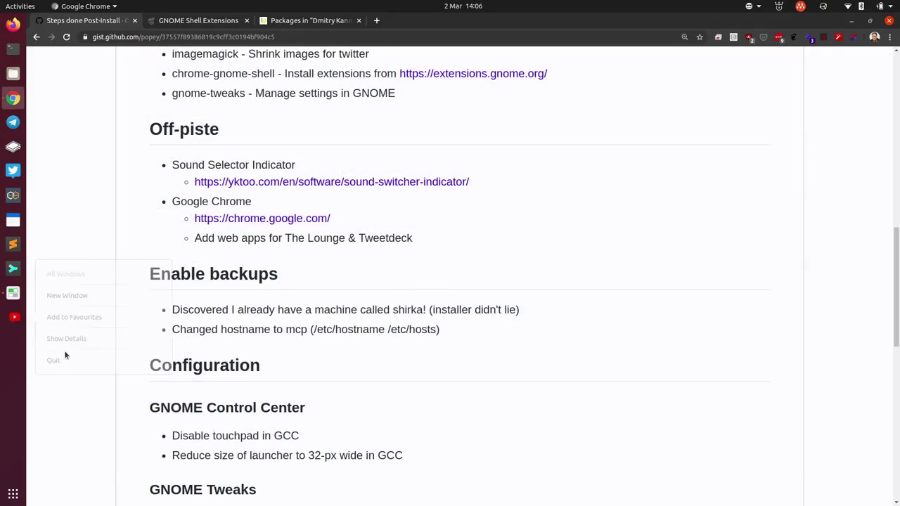
Highlight 'Tweetdeck' and 'The Lounge' in the gist's Chrome web-app notes, then scroll on.
double_click(375, 238)
drag(284, 239, 347, 237)
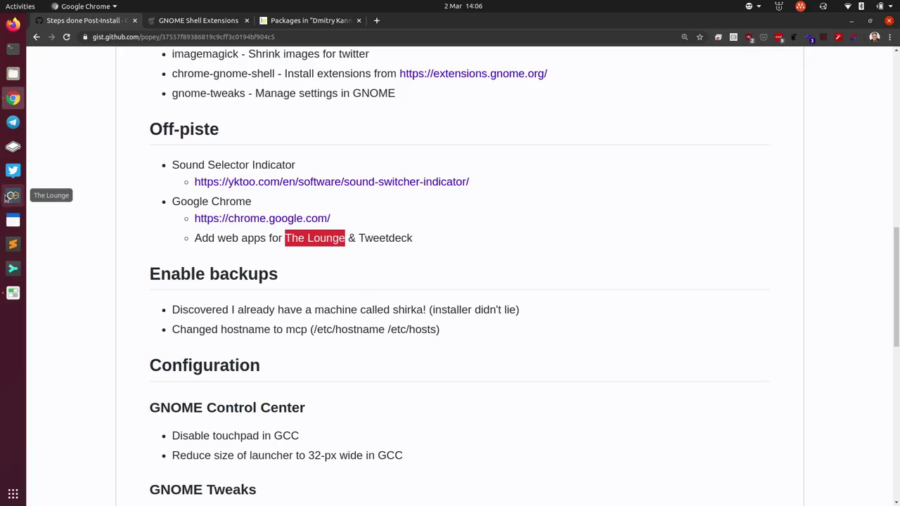
click(439, 235)
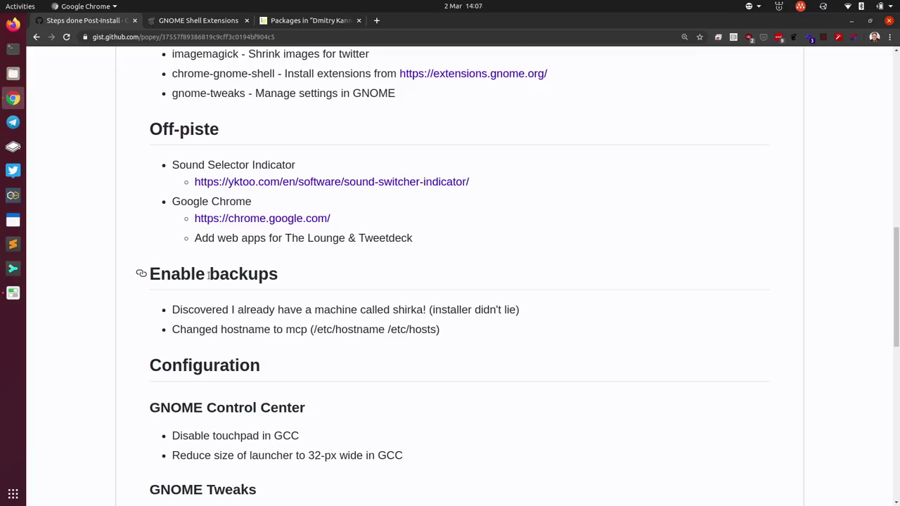
scroll(223, 281, down, 1)
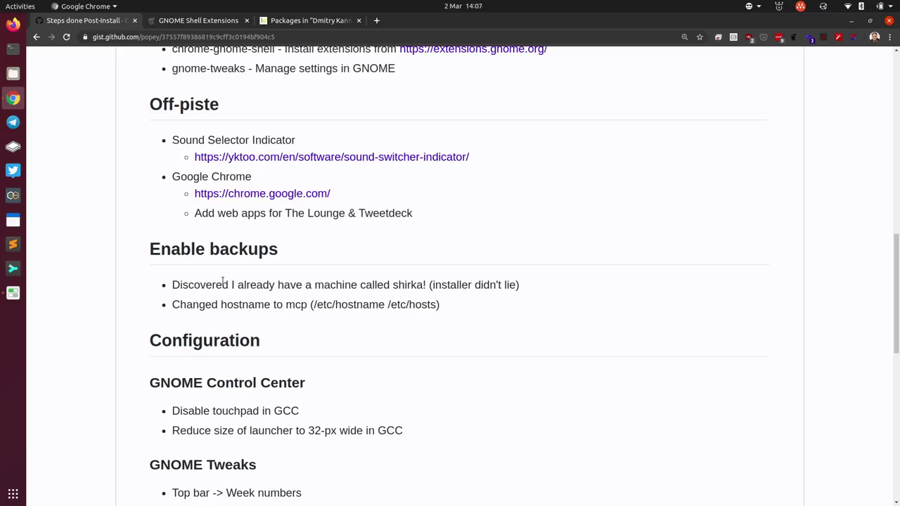
Search Google for 'rsnapshot', open rsnapshot.org zoomed to 125%, then return to the gist.
key(ctrl+t)
text(rsnapshot)
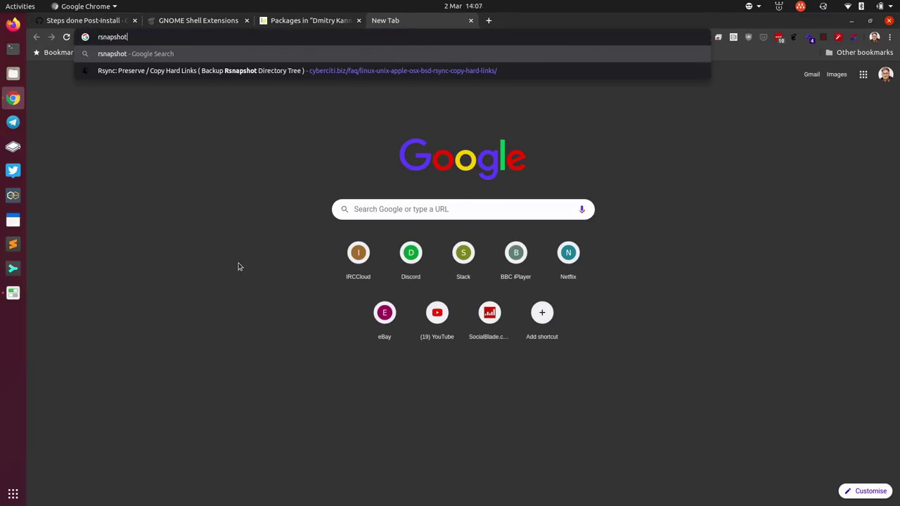
key(Return)
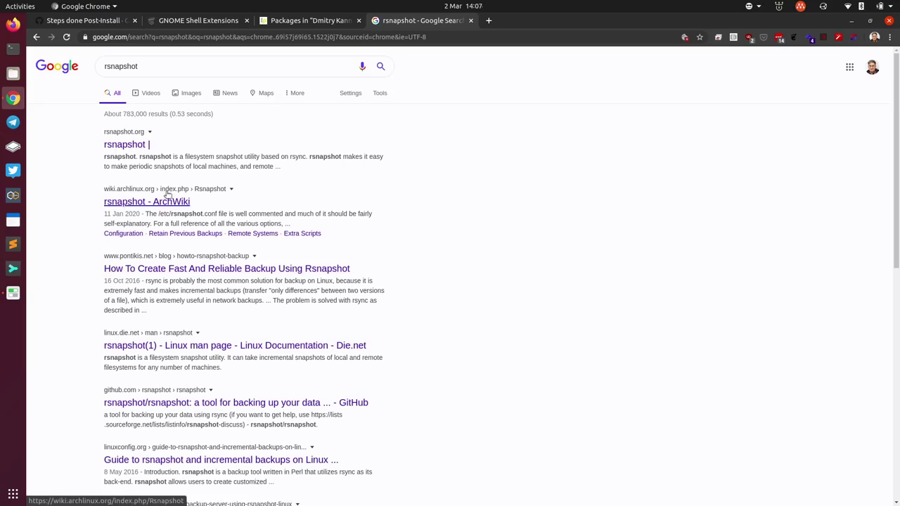
click(140, 147)
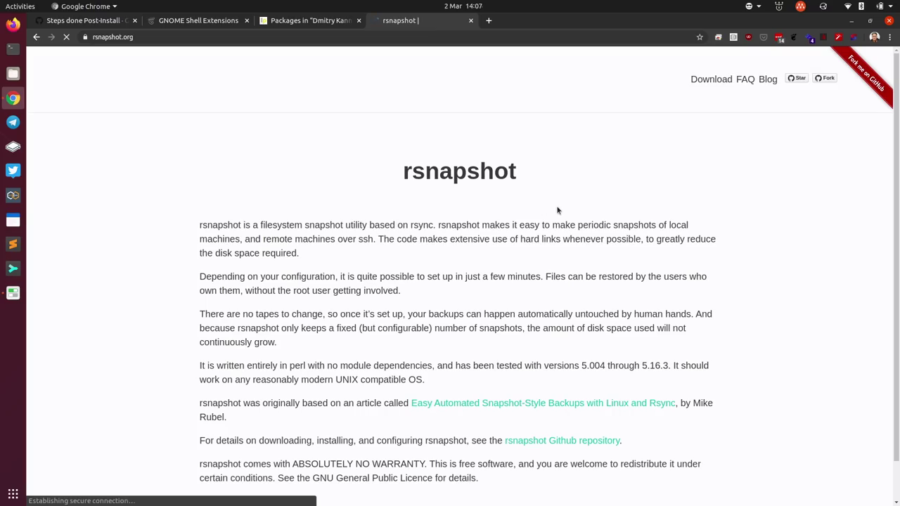
key(ctrl+plus)
key(ctrl+plus)
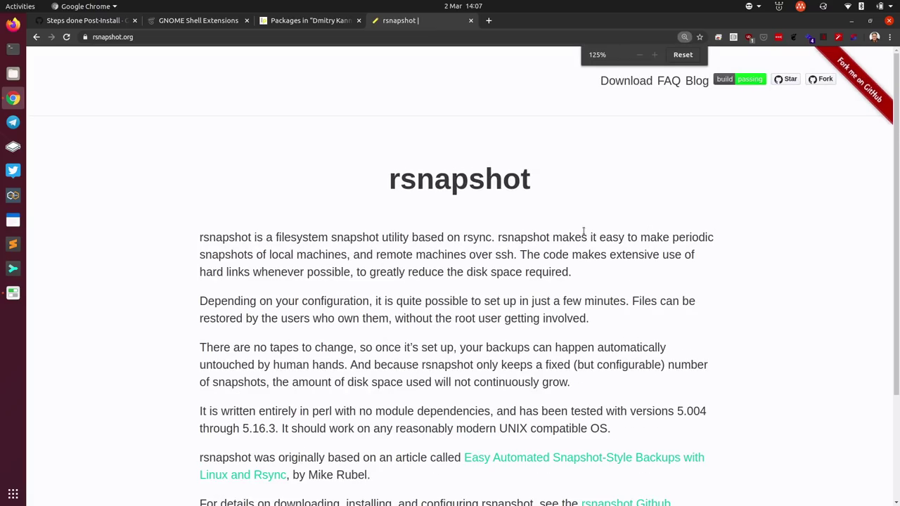
scroll(654, 259, down, 2)
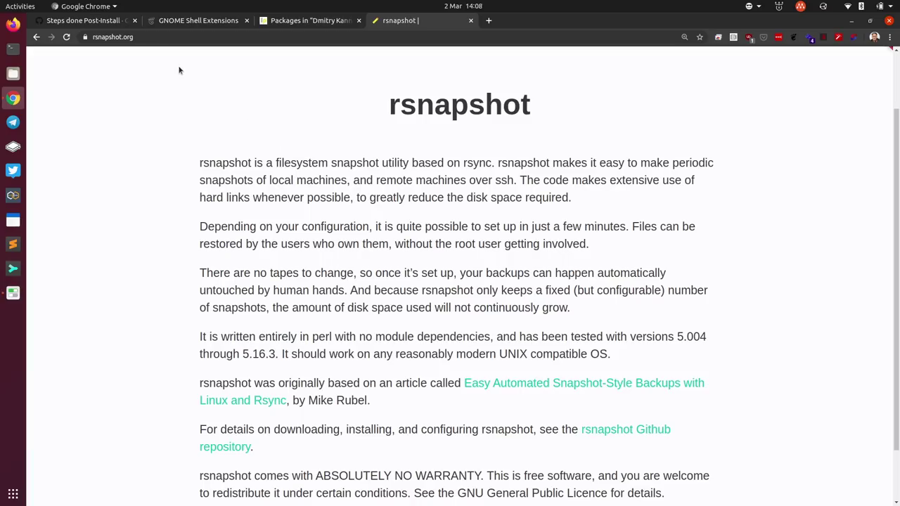
click(94, 22)
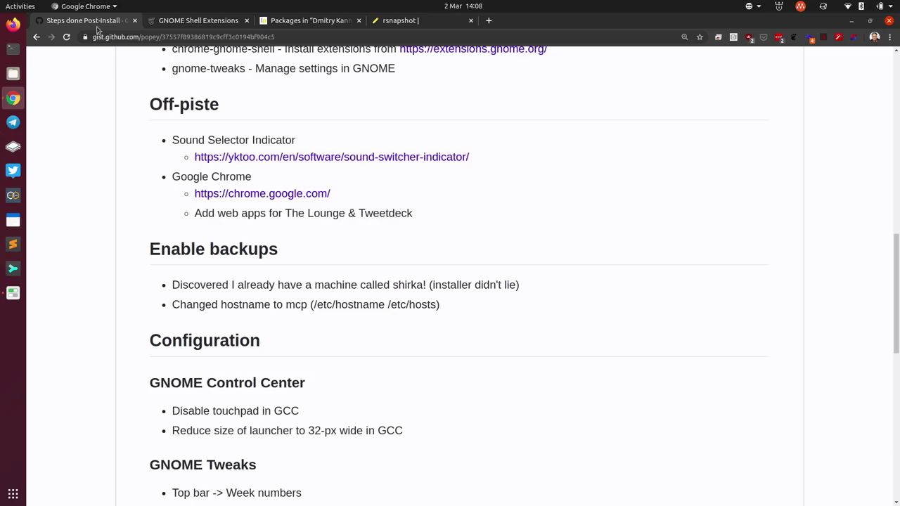
double_click(397, 285)
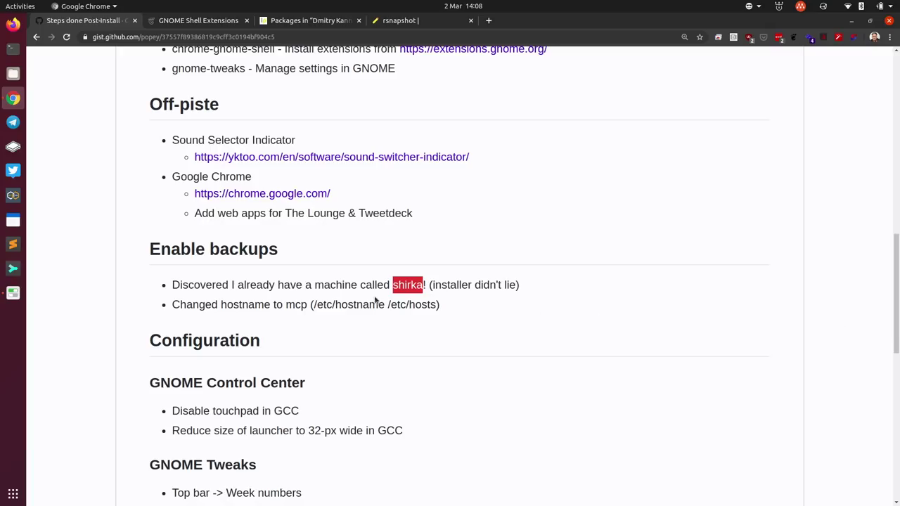
click(487, 341)
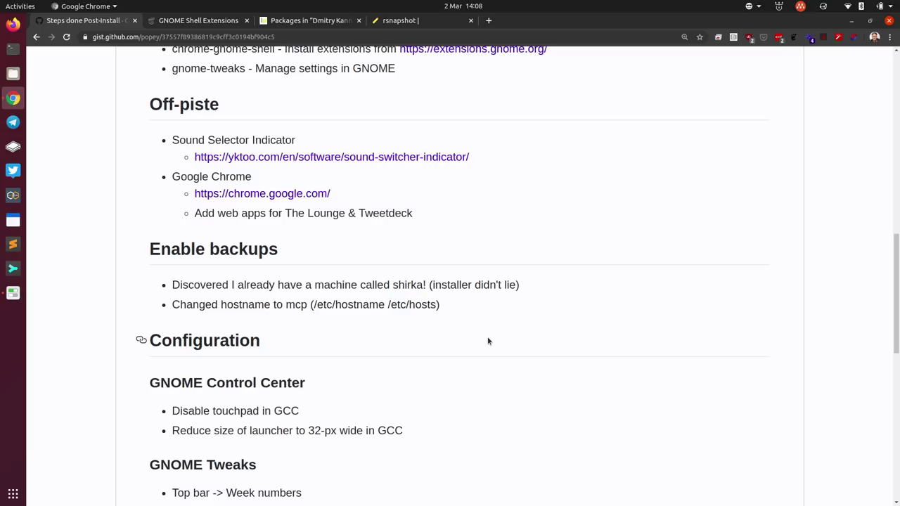
In a new terminal, ssh into shirka accepting its host key, log in, log out, and clear the screen.
key(ctrl+alt+t)
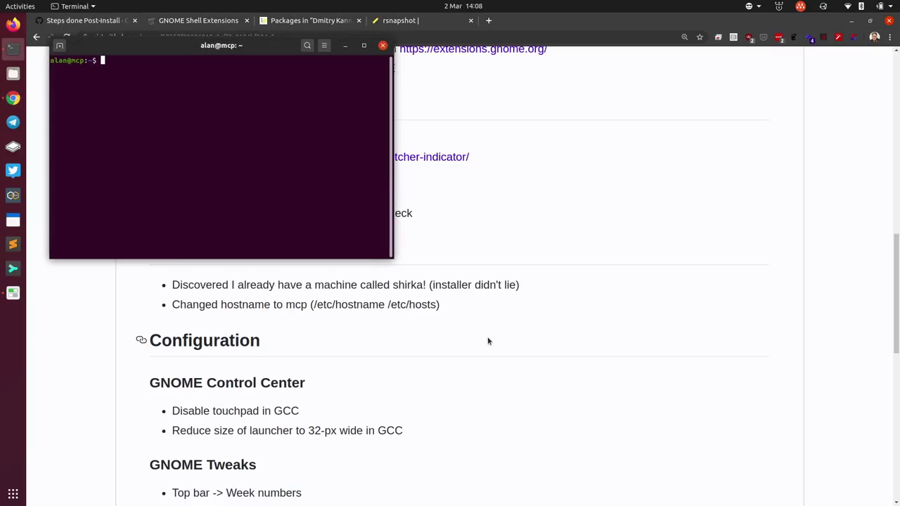
text(ssh shirka)
key(Return)
text(yes)
key(Return)
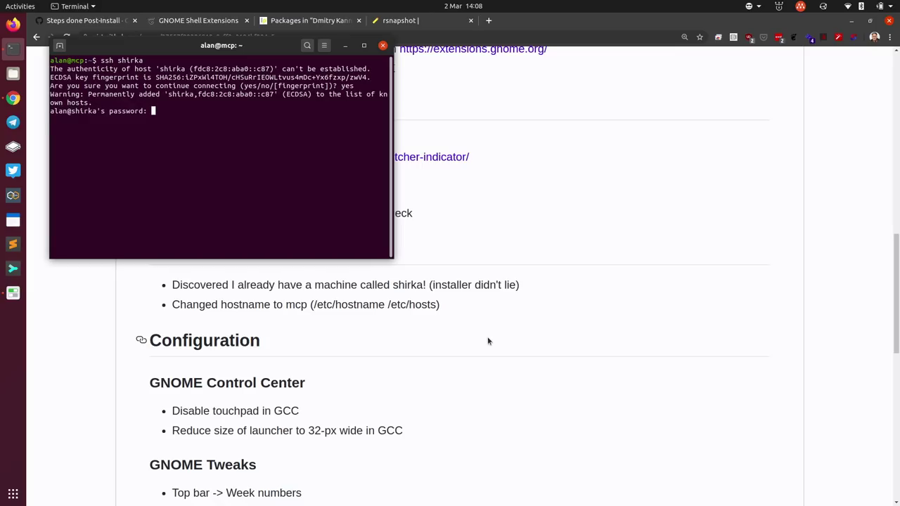
key(Return)
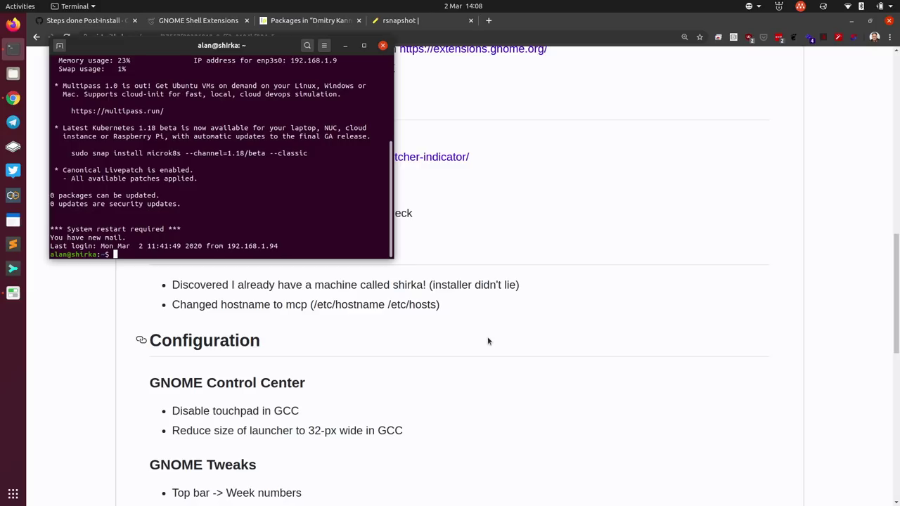
key(ctrl+d)
text(clear)
key(Return)
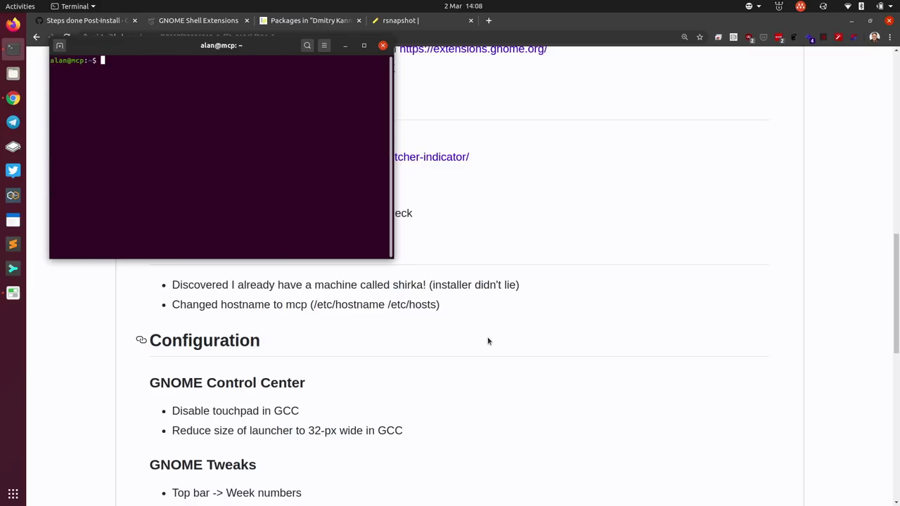
Enlarge the terminal text and cat /etc/hostname and /etc/hosts showing mcp, then switch back to the gist.
key(ctrl+plus)
key(ctrl+plus)
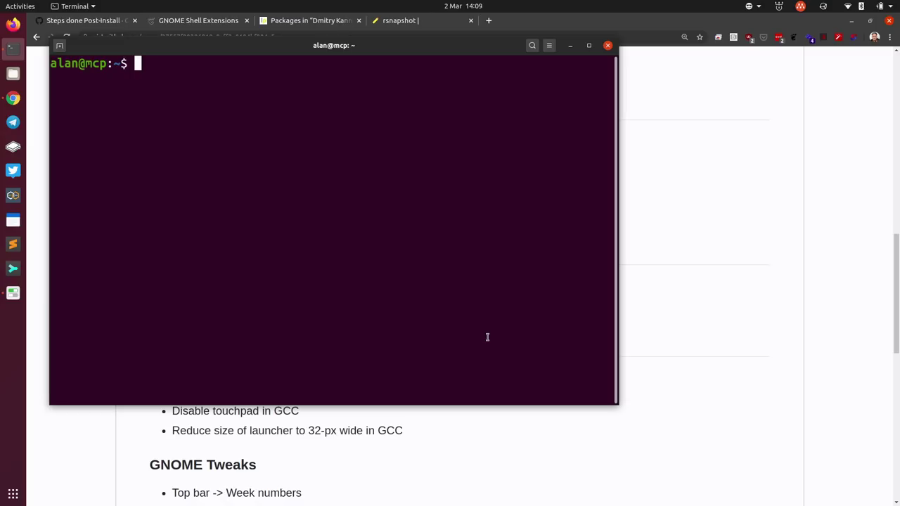
text(cat /etc/hostname)
key(Return)
text(cat /etc/hosts)
key(Return)
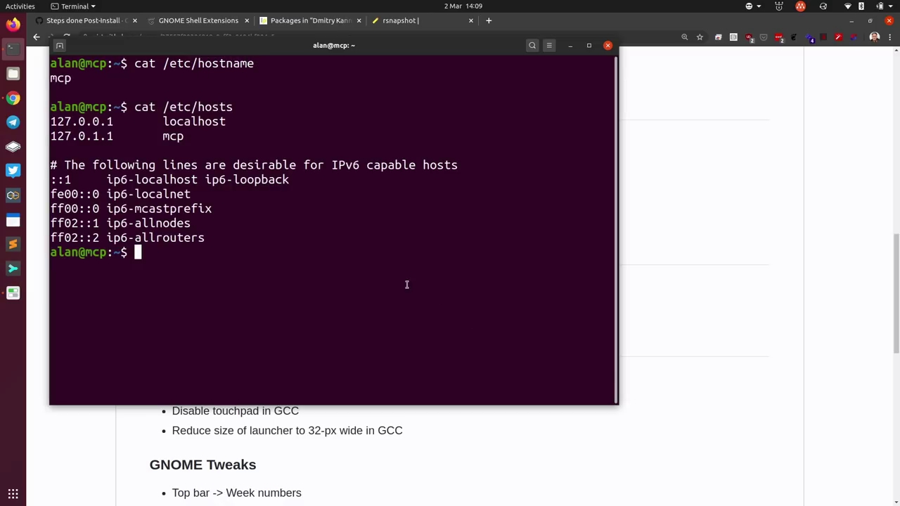
double_click(173, 136)
click(372, 240)
key(alt+Tab)
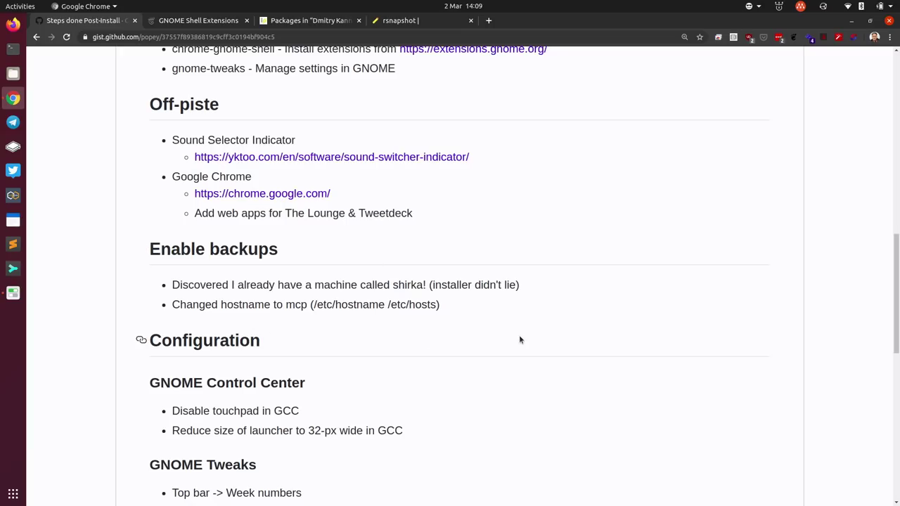
Open Settings' Mouse & Touchpad page via a 'mous' search, then launch the TweetDeck web app.
scroll(521, 338, down, 5)
scroll(520, 339, down, 1)
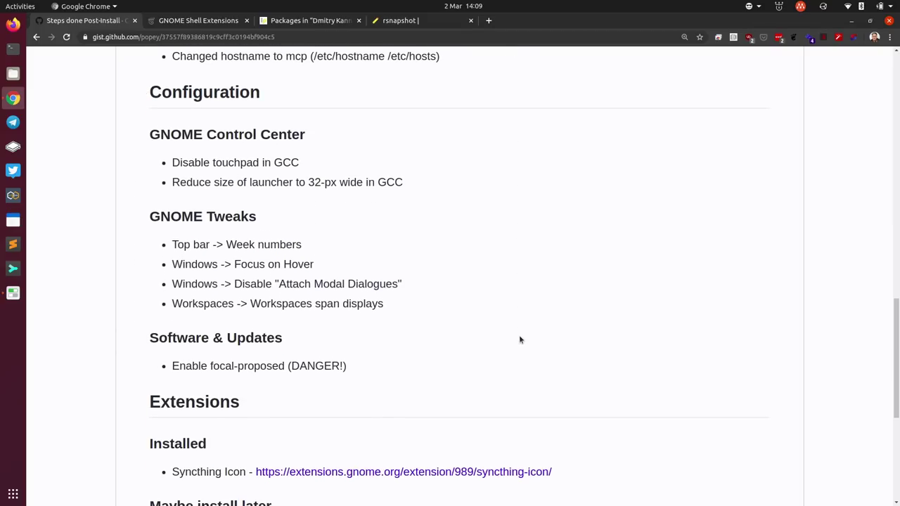
click(880, 7)
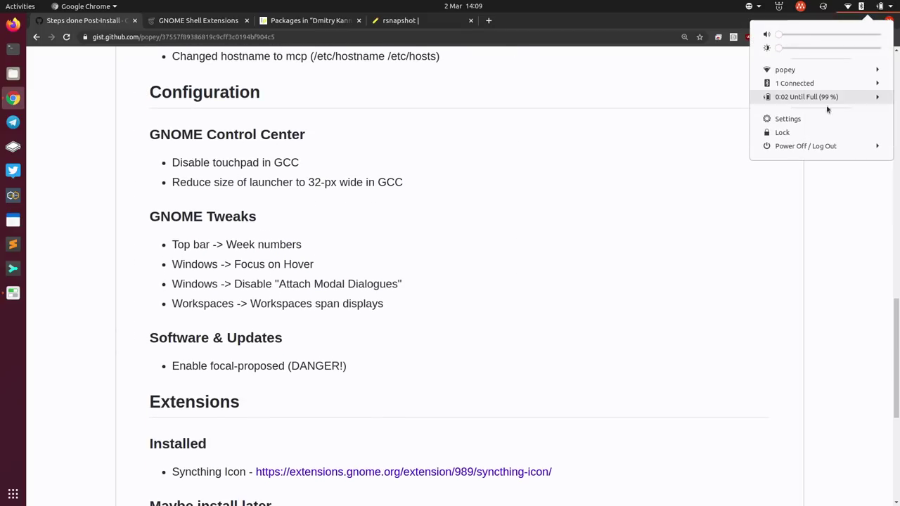
click(787, 119)
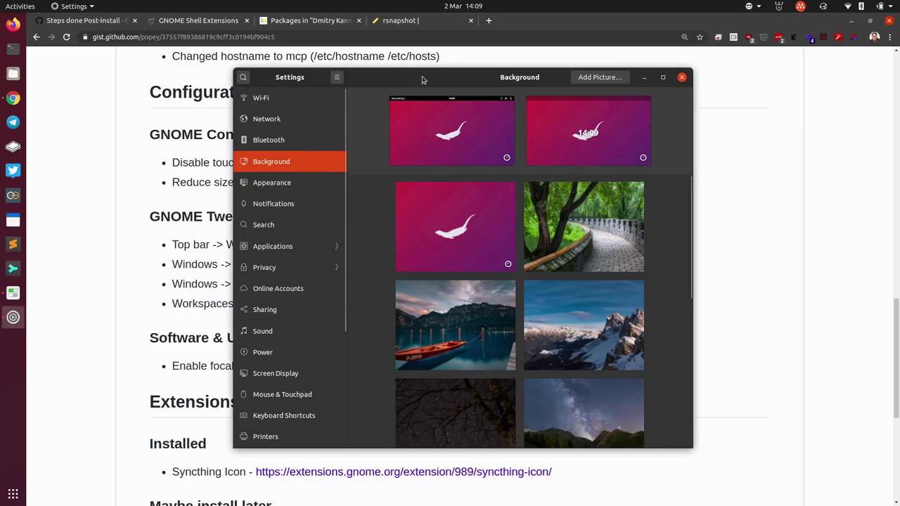
drag(422, 77, 596, 60)
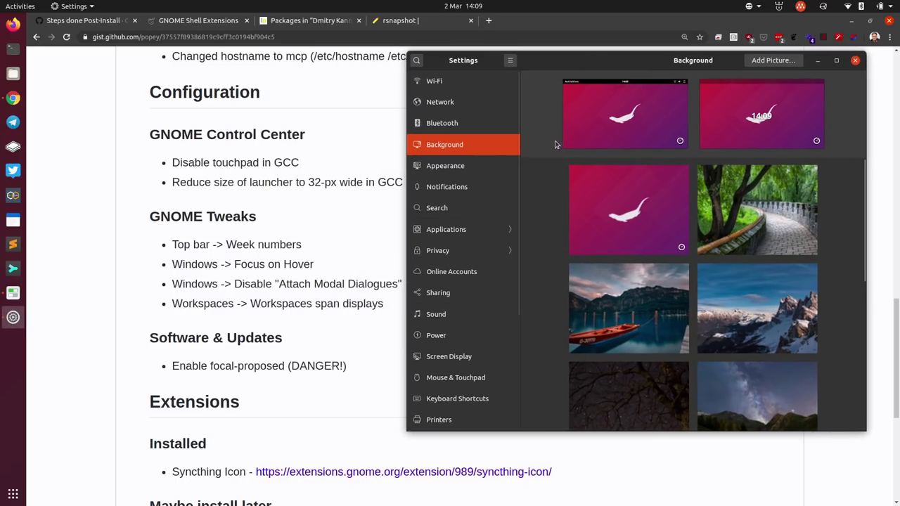
click(417, 61)
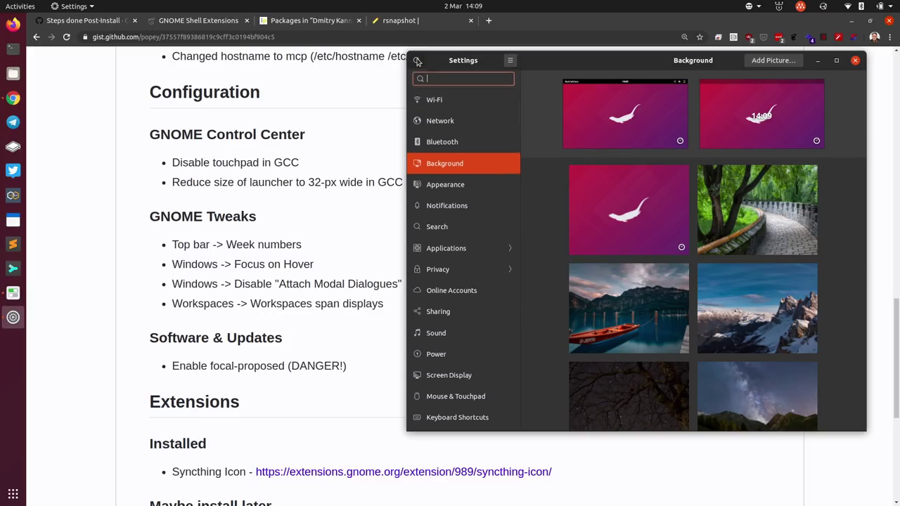
text(mous)
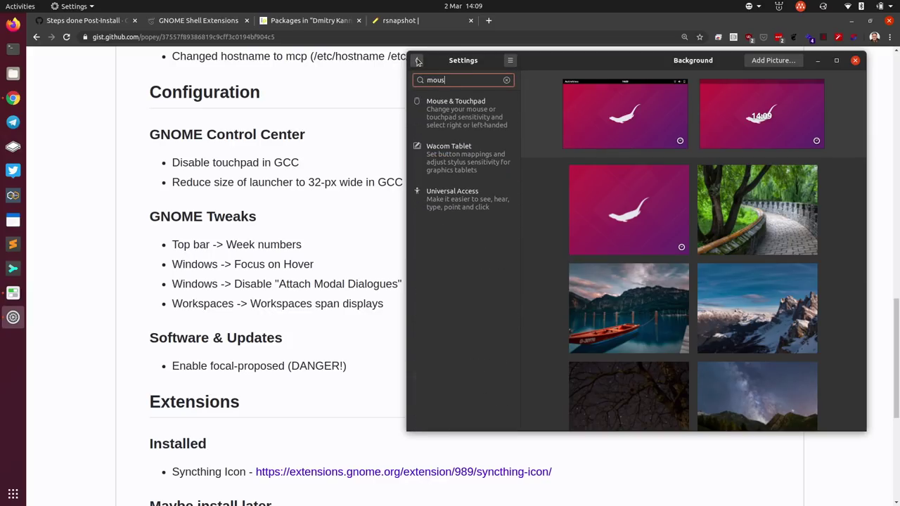
click(441, 94)
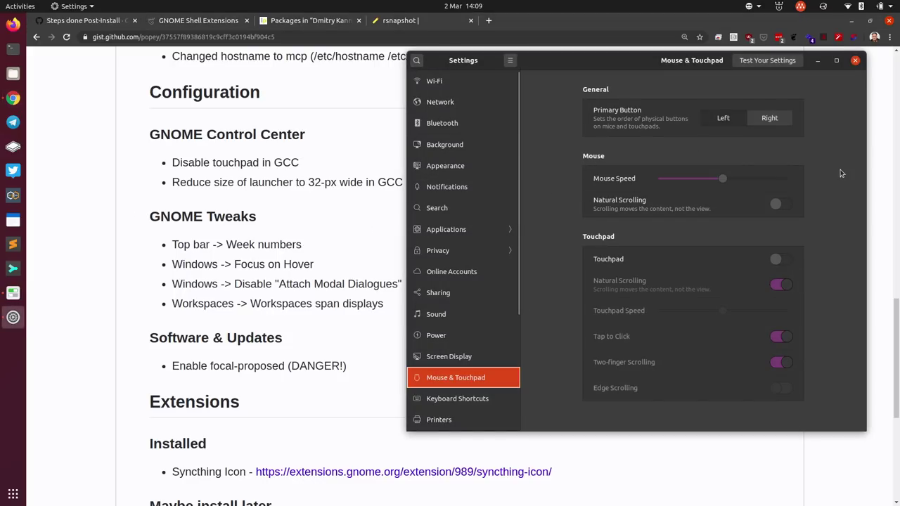
click(24, 176)
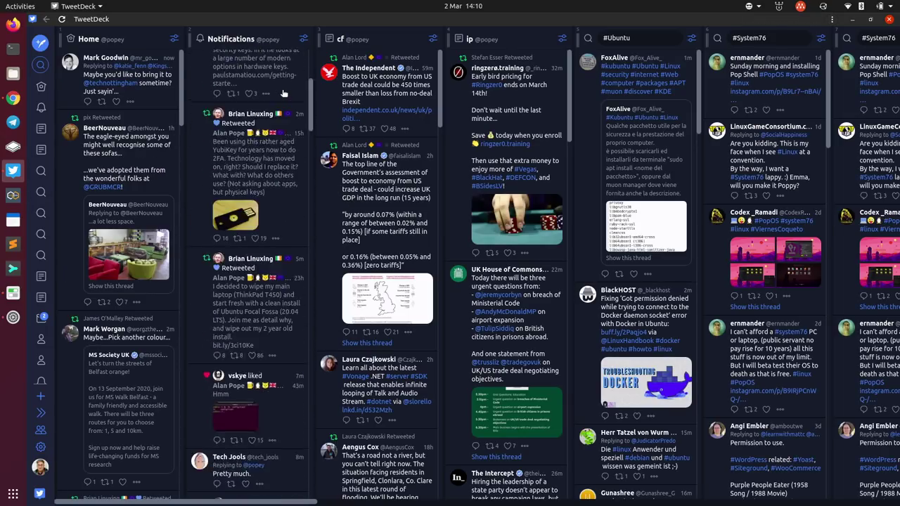
Scroll sideways through the TweetDeck columns, then return to the Mouse & Touchpad settings.
scroll(283, 94, right, 15)
scroll(284, 93, left, 15)
scroll(284, 93, right, 5)
scroll(283, 93, left, 5)
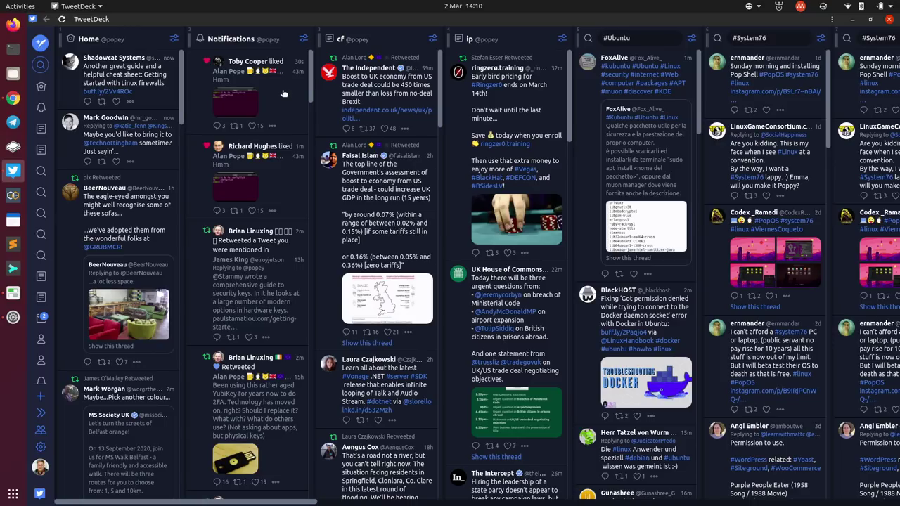
key(alt+Tab)
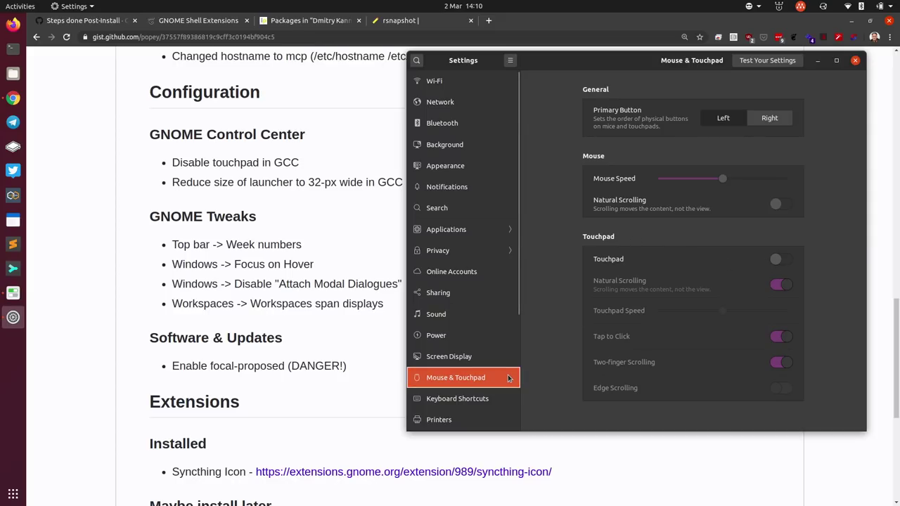
Set the dock icon size to 32 on the Appearance page and close Settings.
click(450, 168)
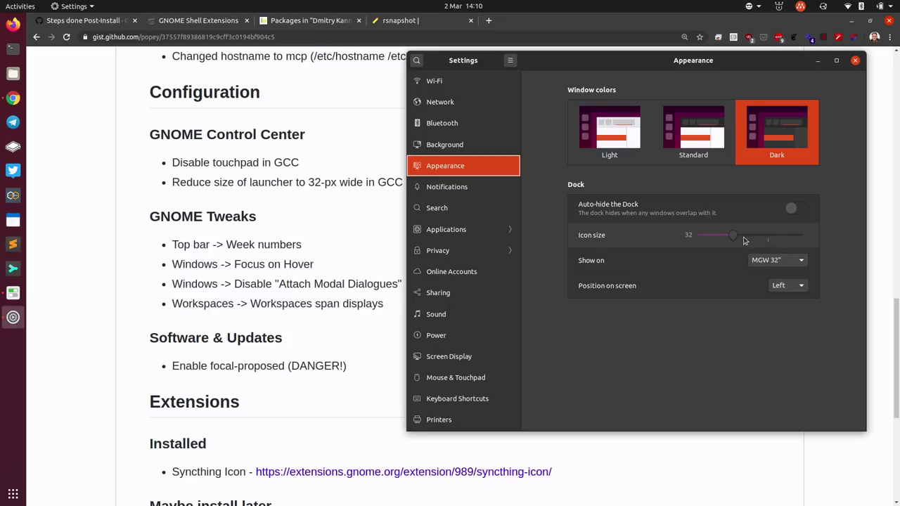
mouse_move(732, 235)
mouse_down()
mouse_move(772, 236)
mouse_move(736, 240)
mouse_up()
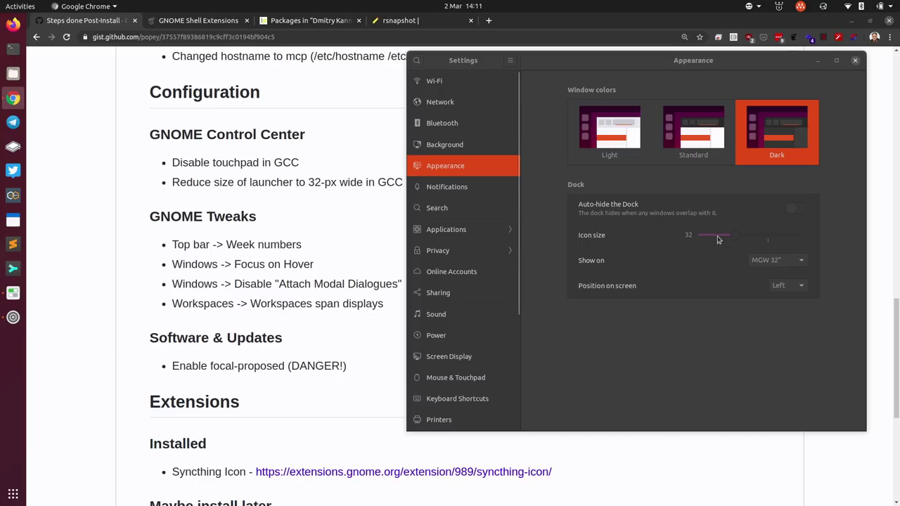
mouse_move(718, 237)
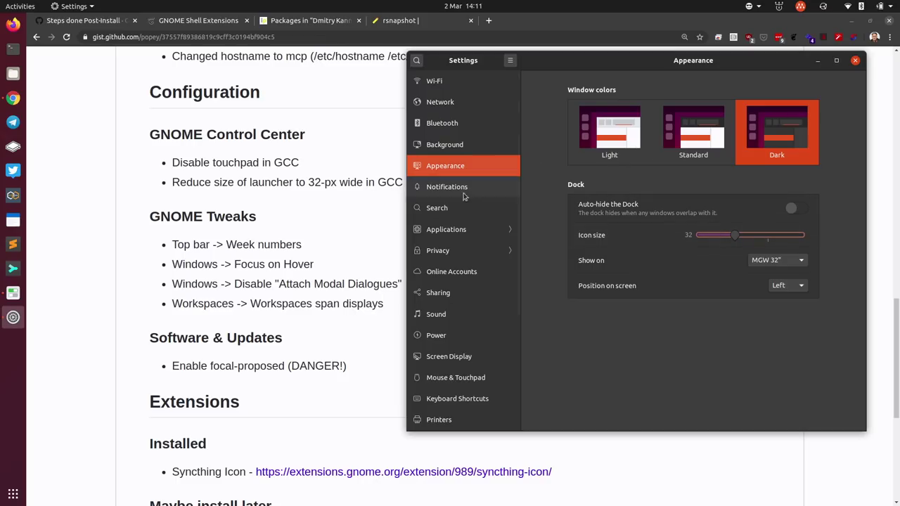
click(855, 61)
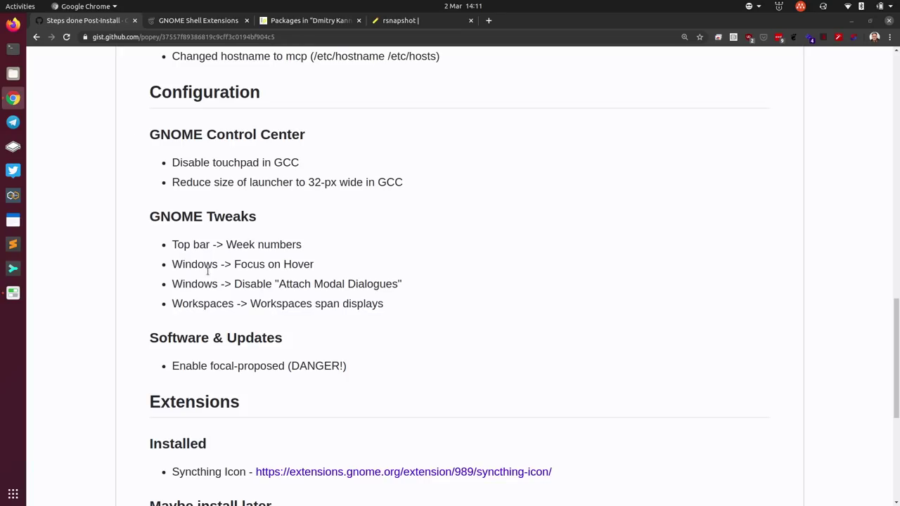
Launch Tweaks on its Top Bar page and check the clock's calendar shows week numbers.
click(13, 292)
drag(372, 113, 569, 84)
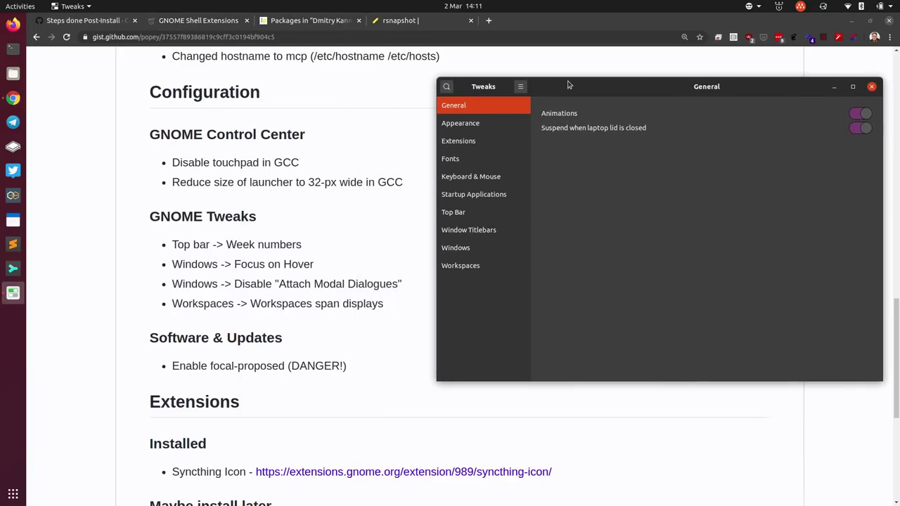
click(462, 213)
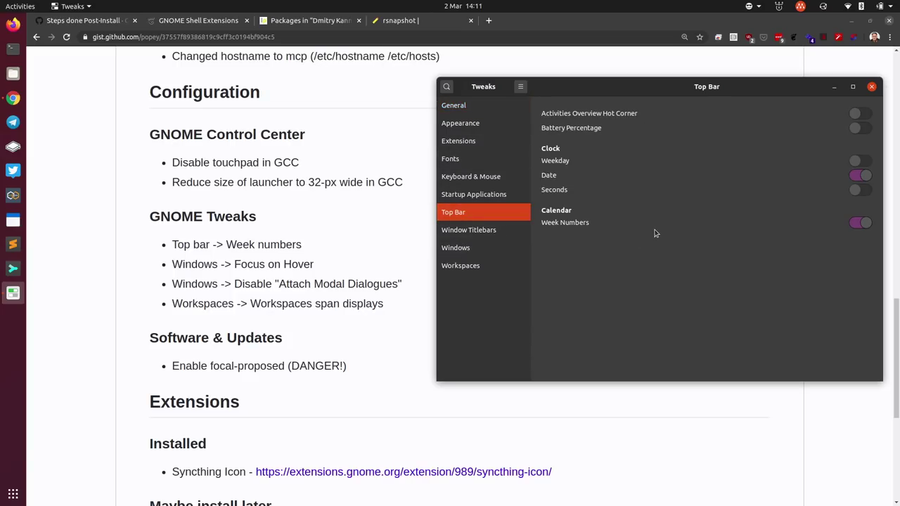
click(473, 8)
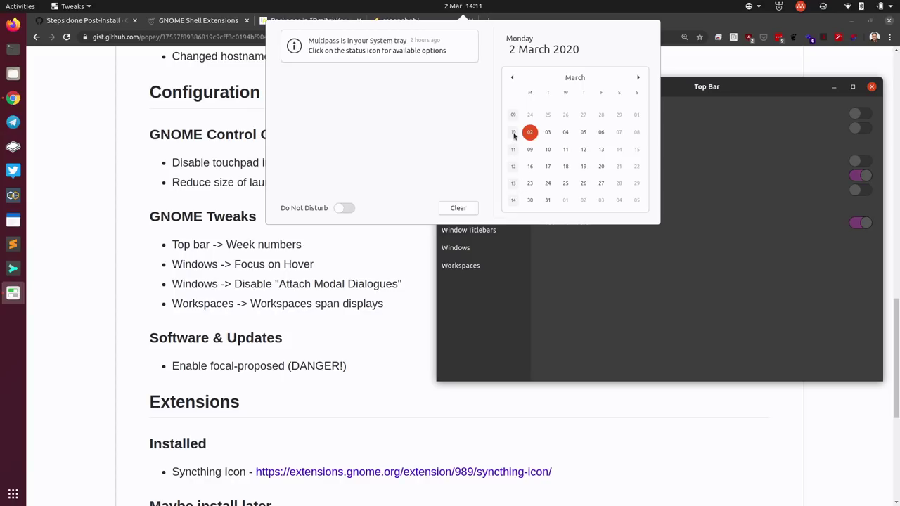
click(698, 319)
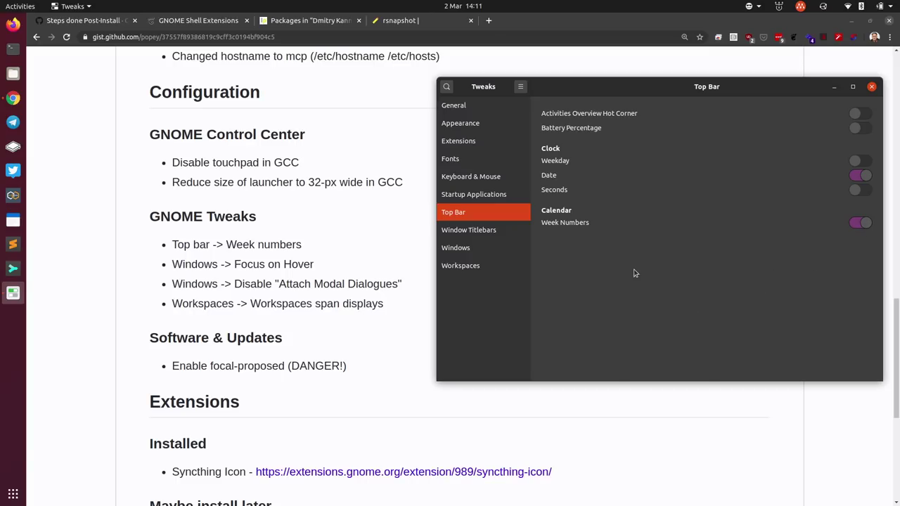
Show the Tweaks Windows page with Focus on Hover and Attach Modal Dialogues off.
click(485, 251)
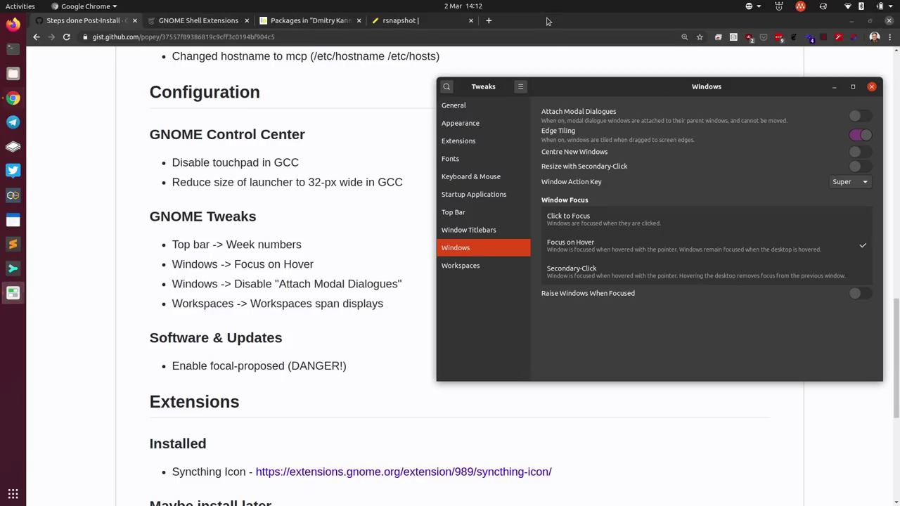
Snap the gist window to the left half and open Chrome's print preview.
drag(547, 21, 3, 147)
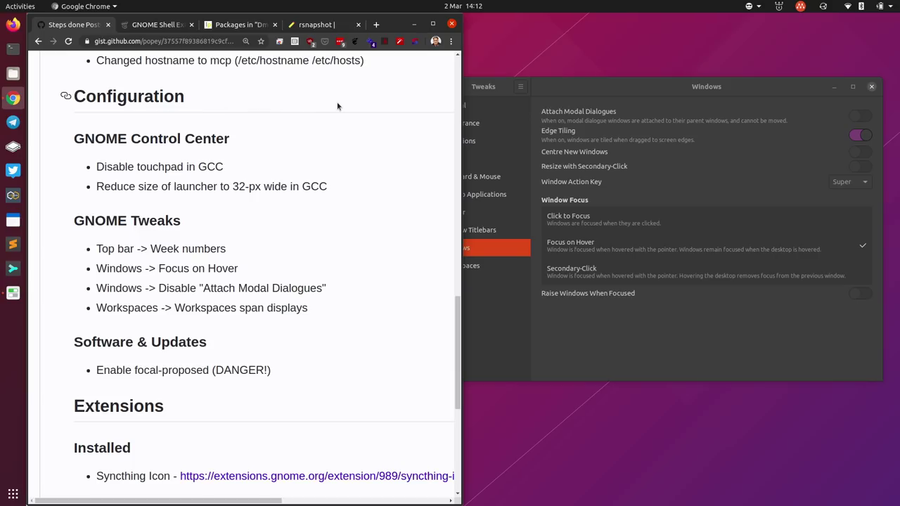
key(alt+f)
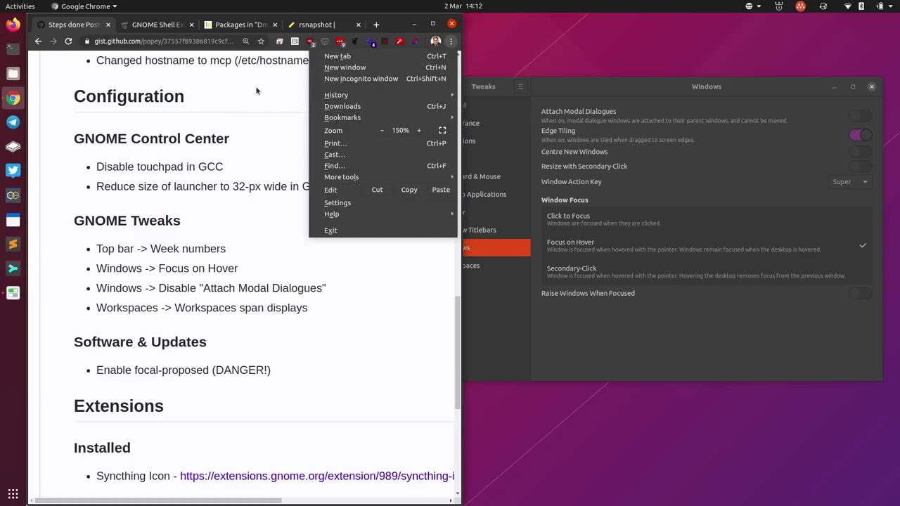
key(Escape)
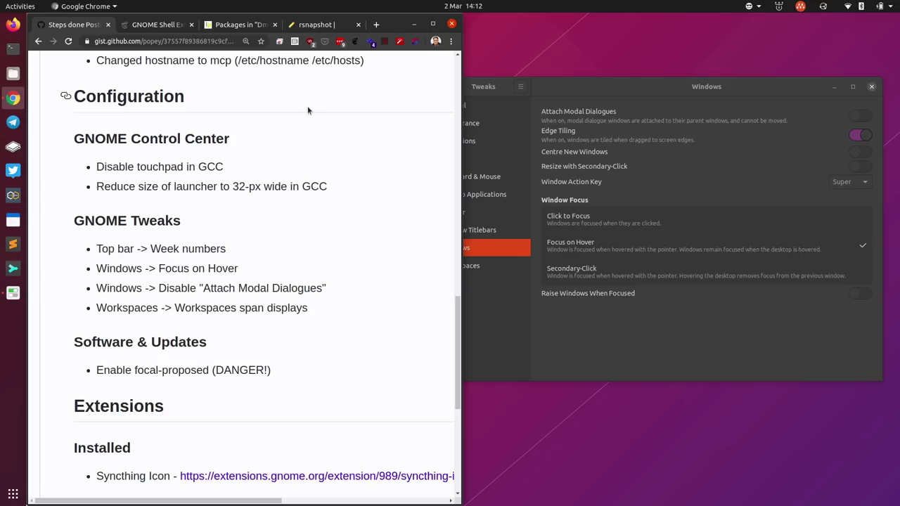
key(alt+f)
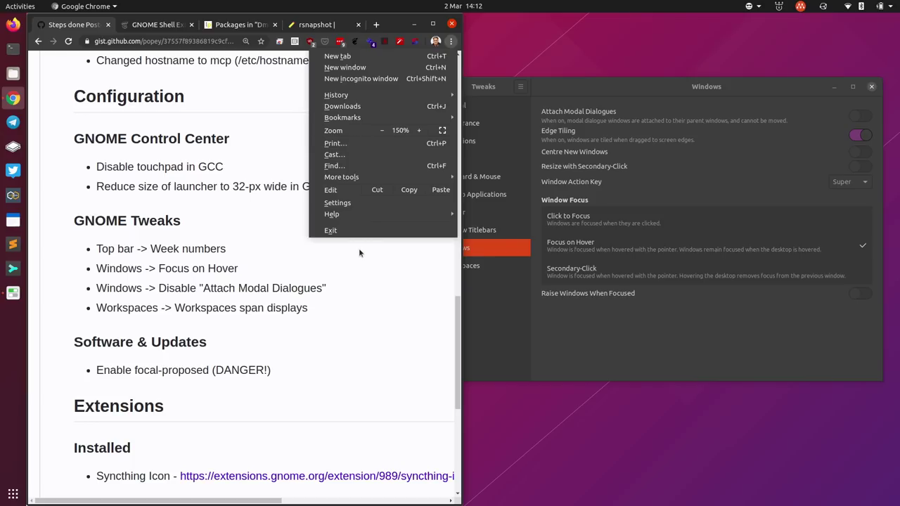
click(368, 143)
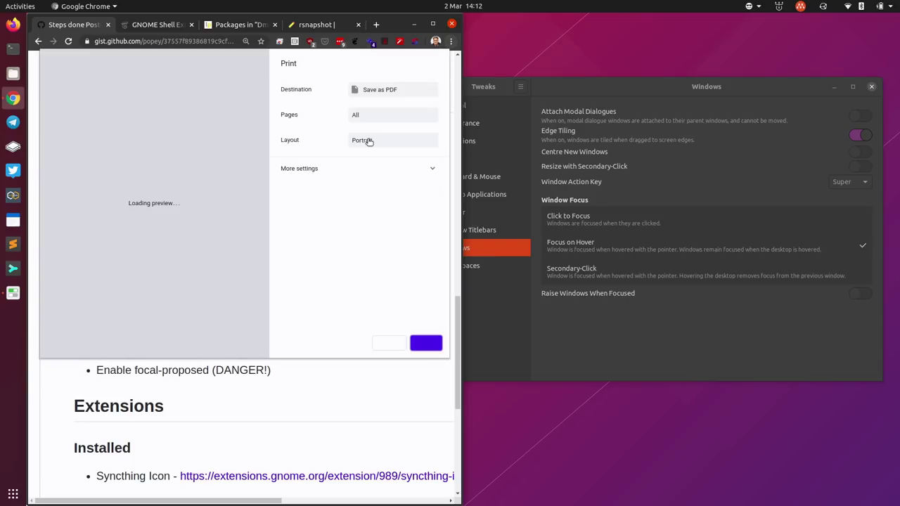
Expand More settings in print preview and switch to the system print dialog.
key(Escape)
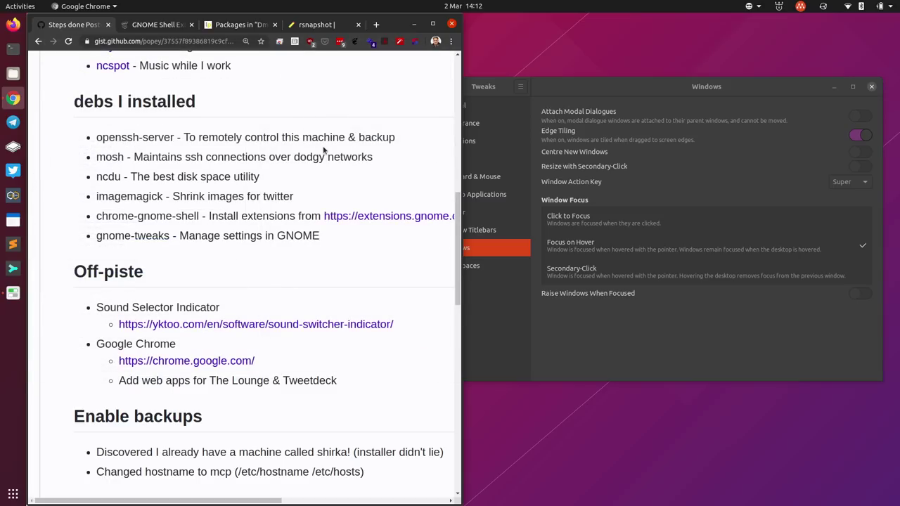
click(451, 41)
click(347, 143)
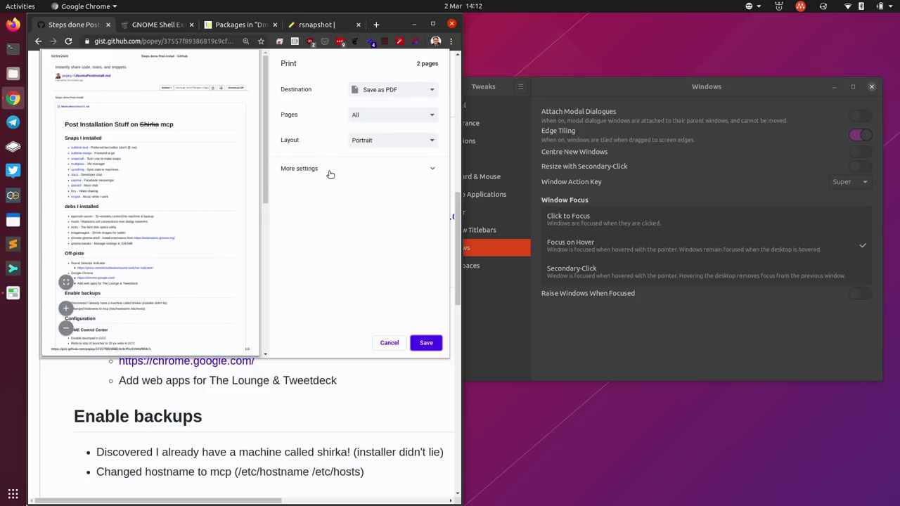
click(298, 168)
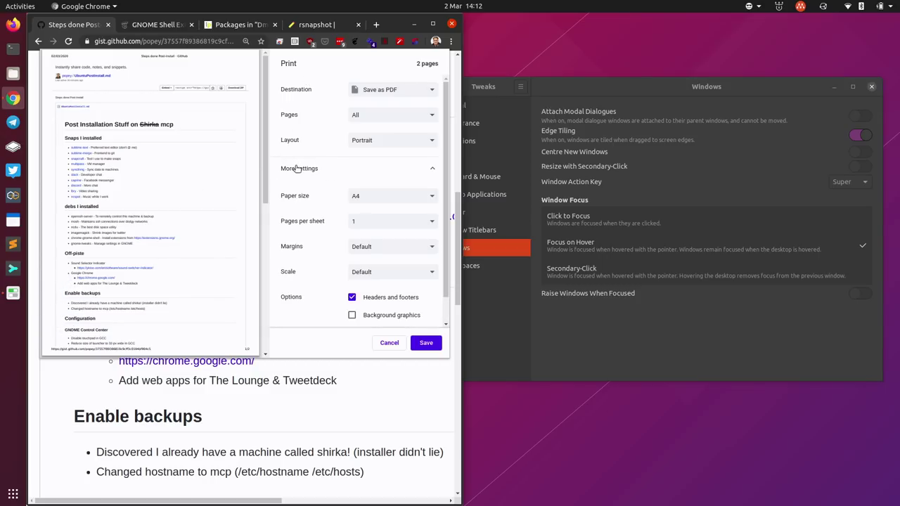
scroll(313, 256, down, 1)
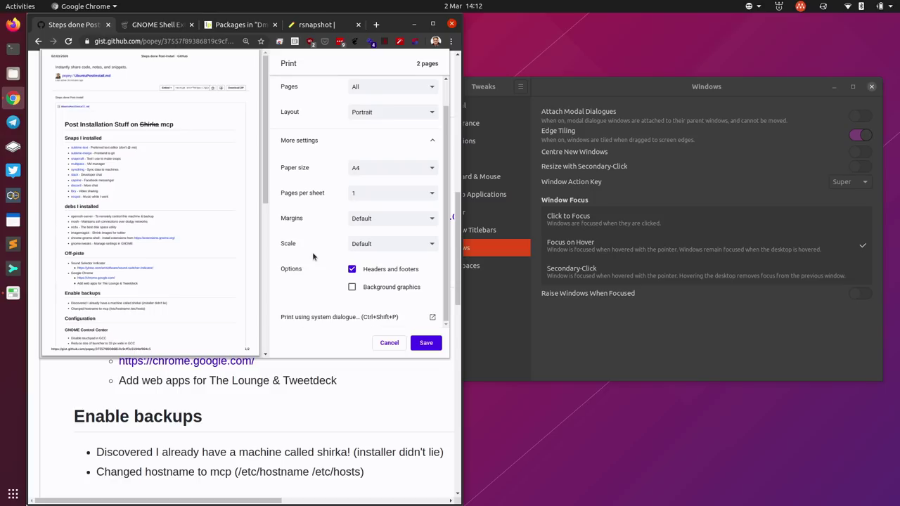
scroll(314, 257, up, 1)
scroll(321, 286, down, 1)
scroll(322, 286, up, 1)
scroll(420, 318, down, 1)
click(430, 319)
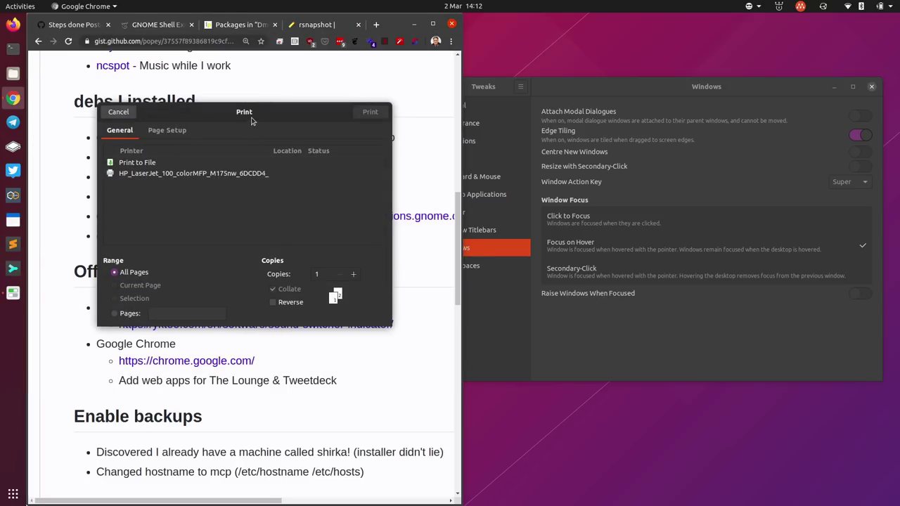
Drag the system Print dialog over toward the right of the gist.
drag(252, 121, 269, 137)
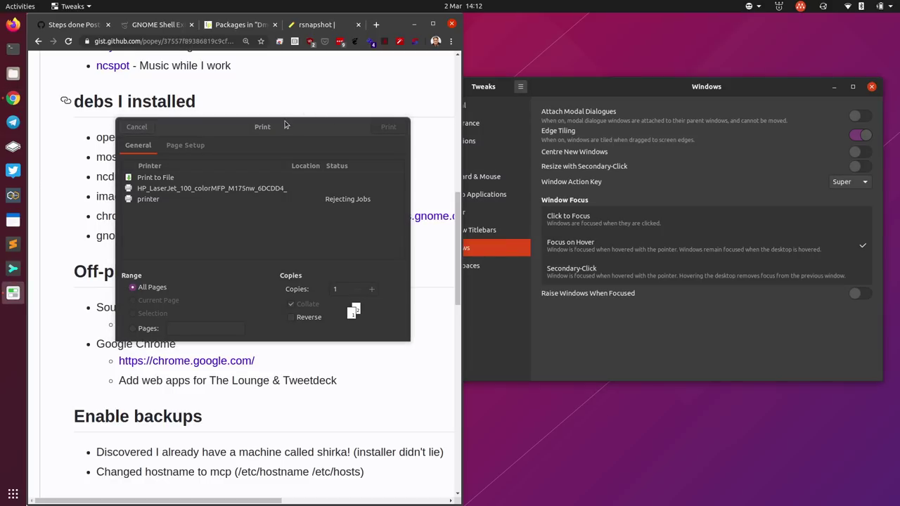
drag(285, 124, 233, 142)
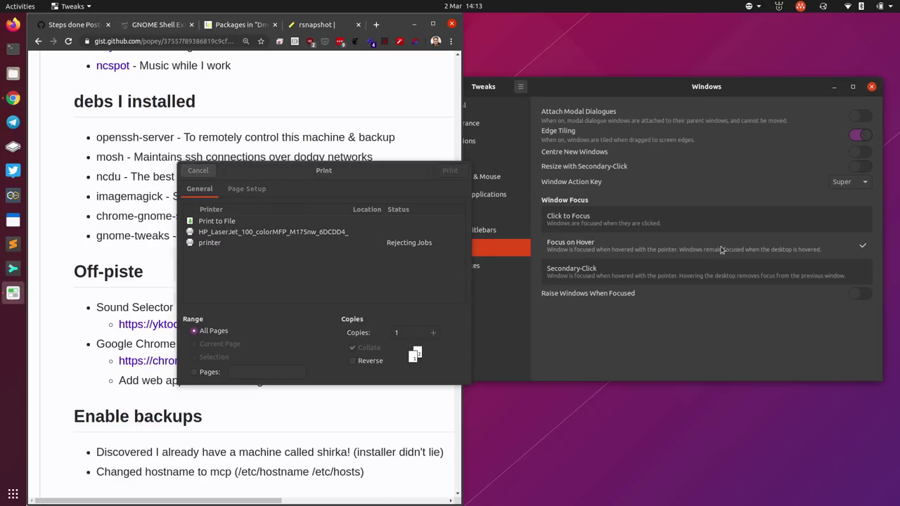
Cancel printing, maximize Chrome, bring Tweaks forward, and scroll the gist to its Tweaks checklist.
click(198, 171)
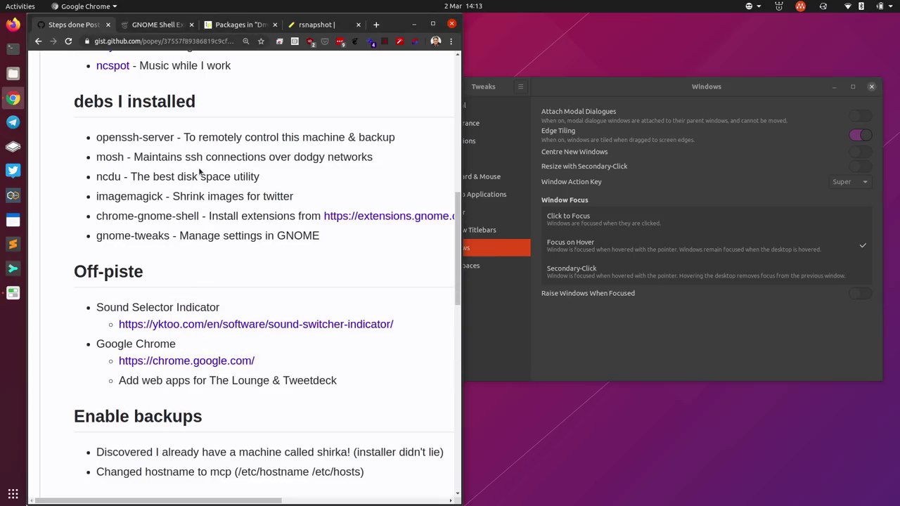
double_click(394, 25)
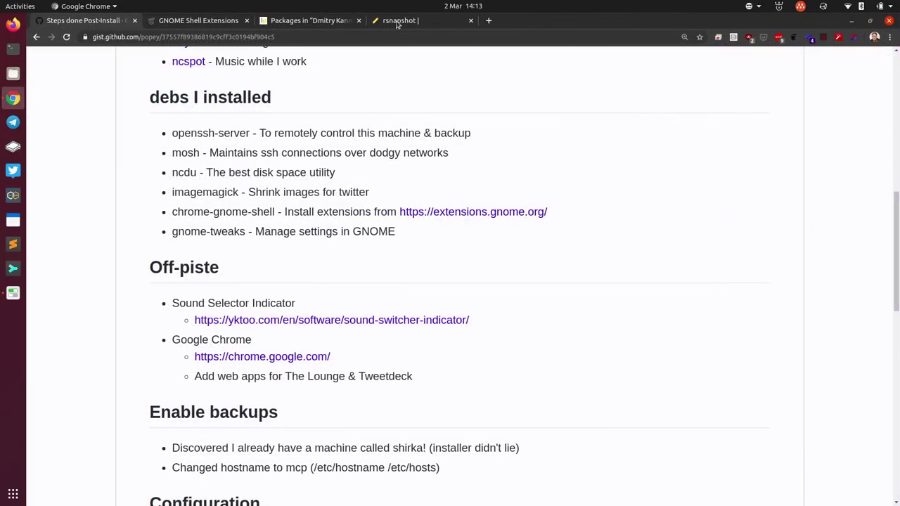
key(alt+Tab)
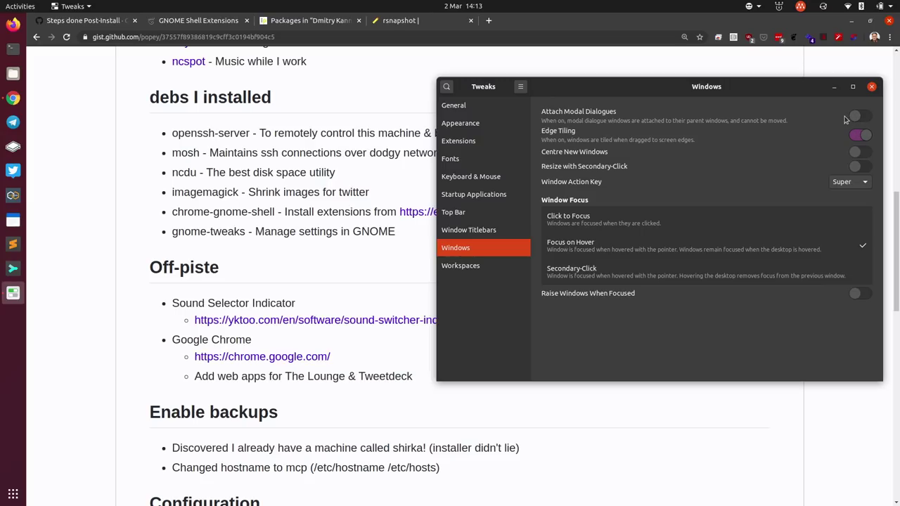
scroll(356, 280, down, 1)
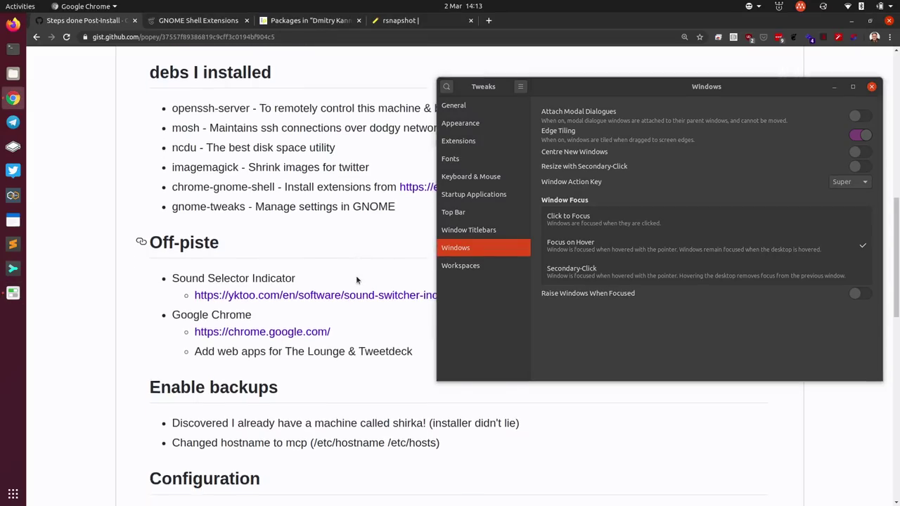
scroll(356, 280, down, 10)
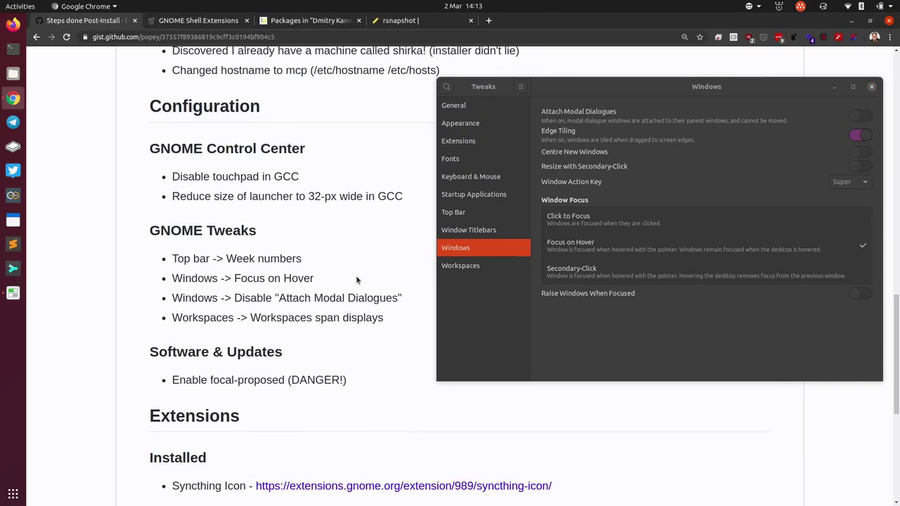
scroll(356, 275, down, 2)
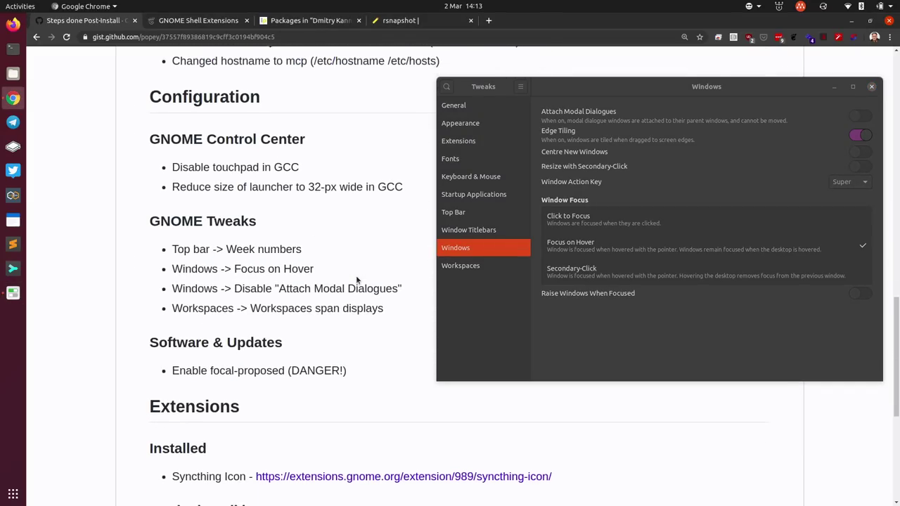
Open Tweaks' Workspaces page, flip between the two workspaces, then close Tweaks.
click(470, 269)
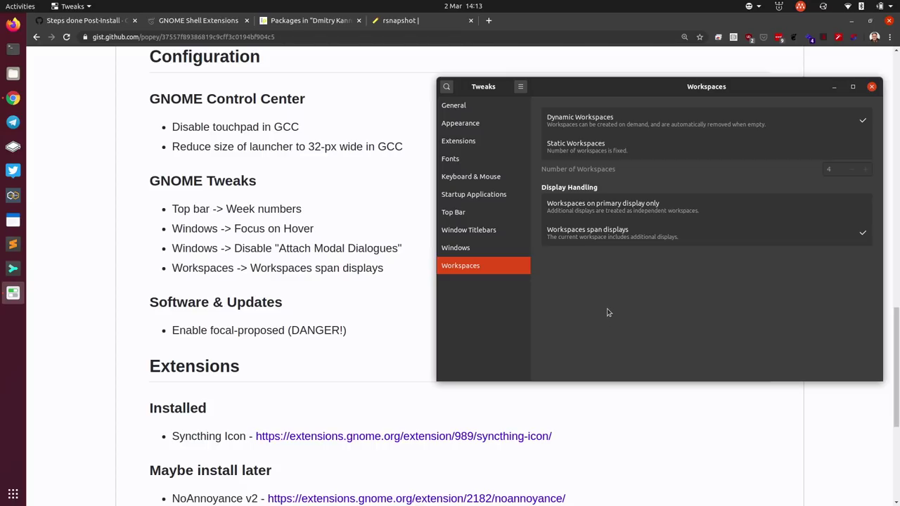
key(ctrl+alt+Down)
key(ctrl+alt+Up)
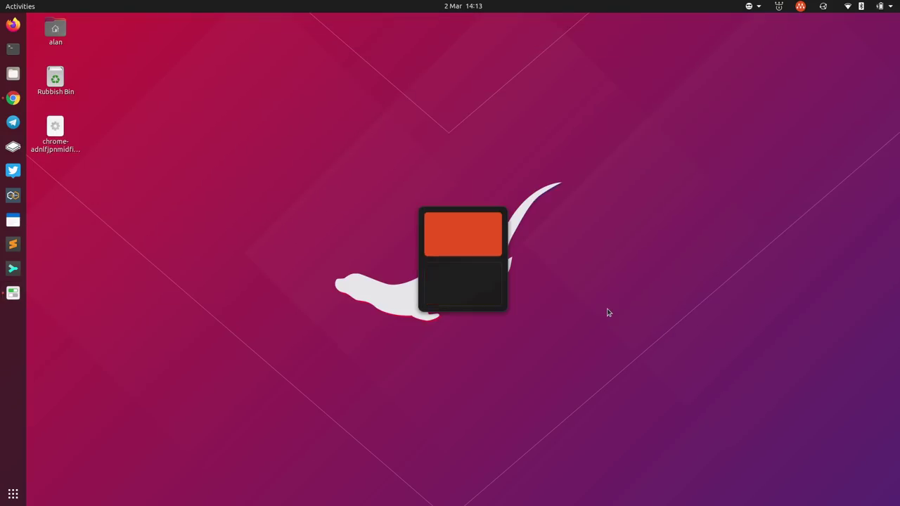
key(ctrl+alt+Down)
key(ctrl+alt+Up)
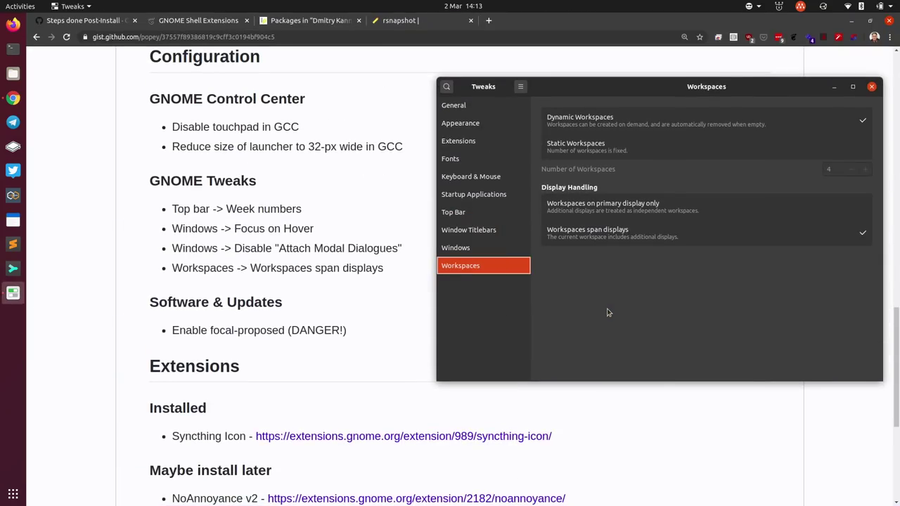
key(ctrl+alt+Down)
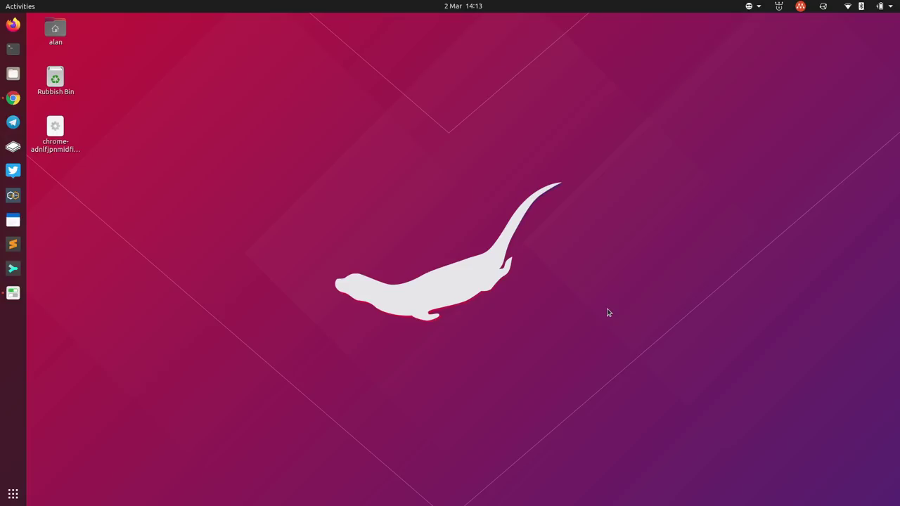
key(ctrl+alt+Up)
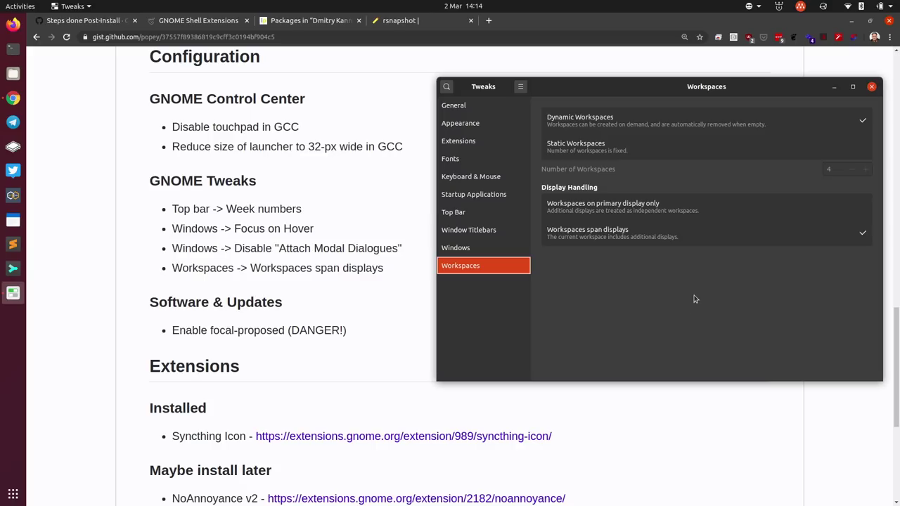
click(872, 86)
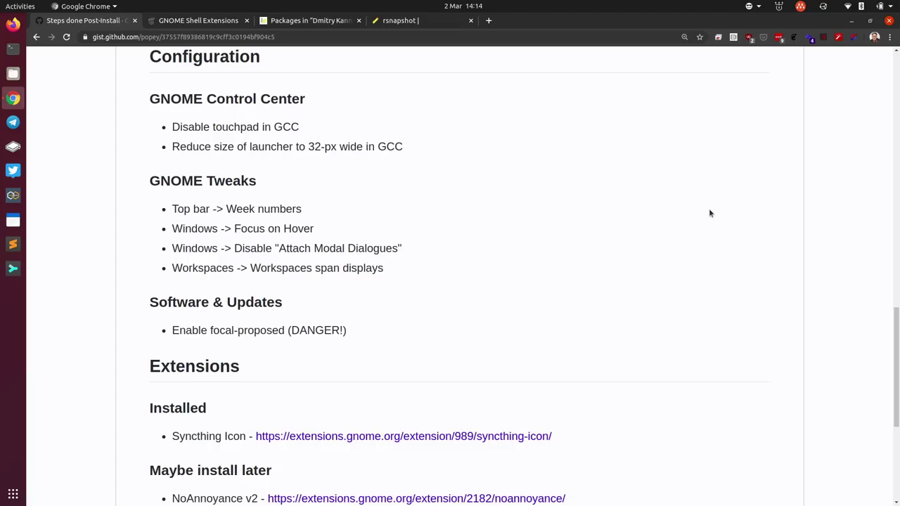
scroll(708, 209, down, 3)
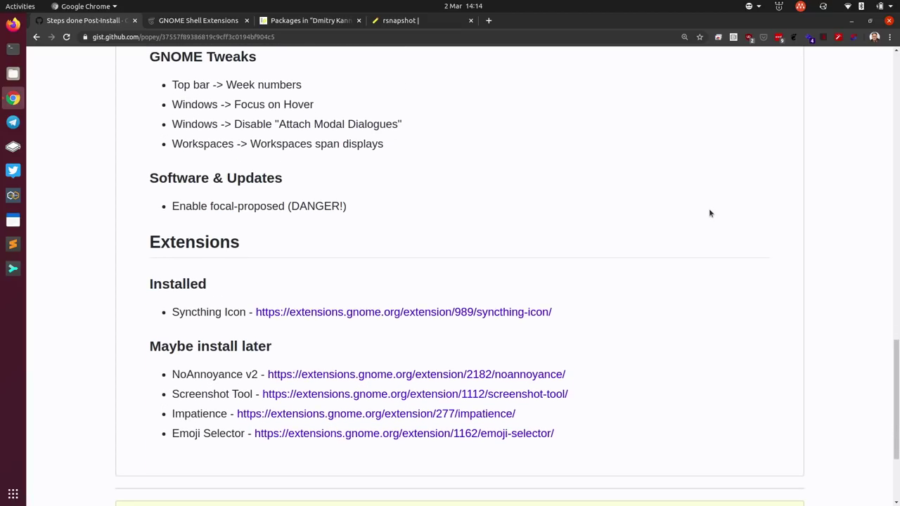
Search 'softw' to launch Software & Updates, move it aside, and open Developer Options.
key(super)
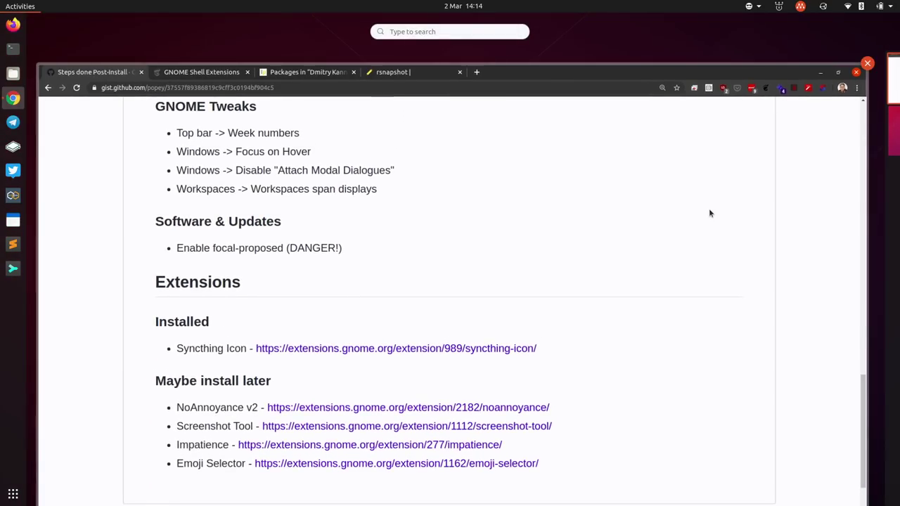
text(softw)
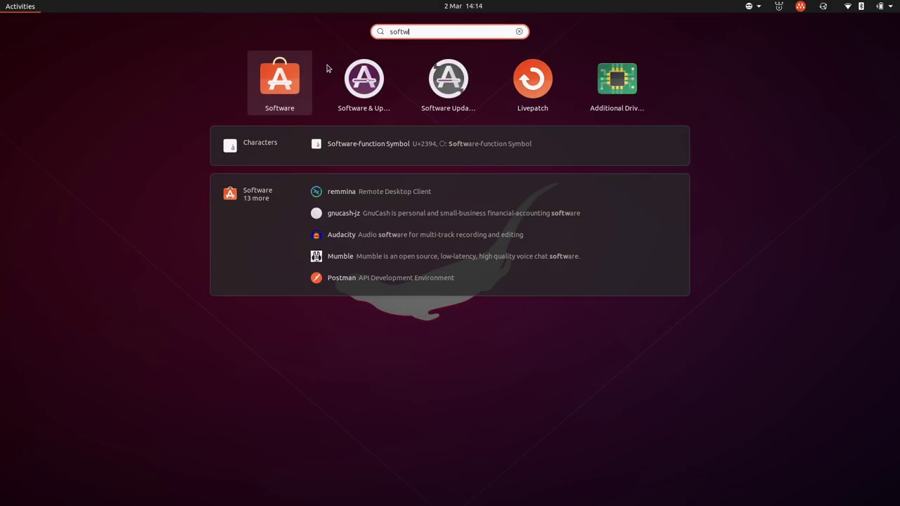
click(354, 77)
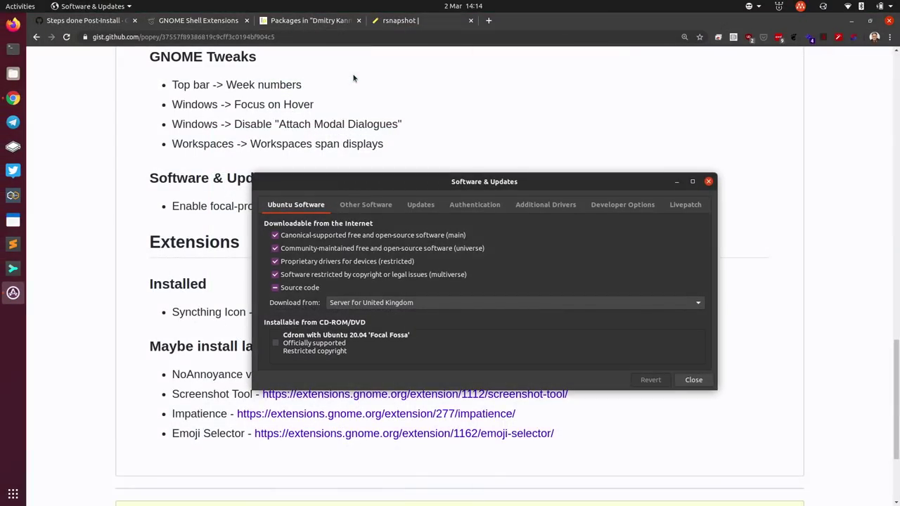
drag(418, 184, 562, 79)
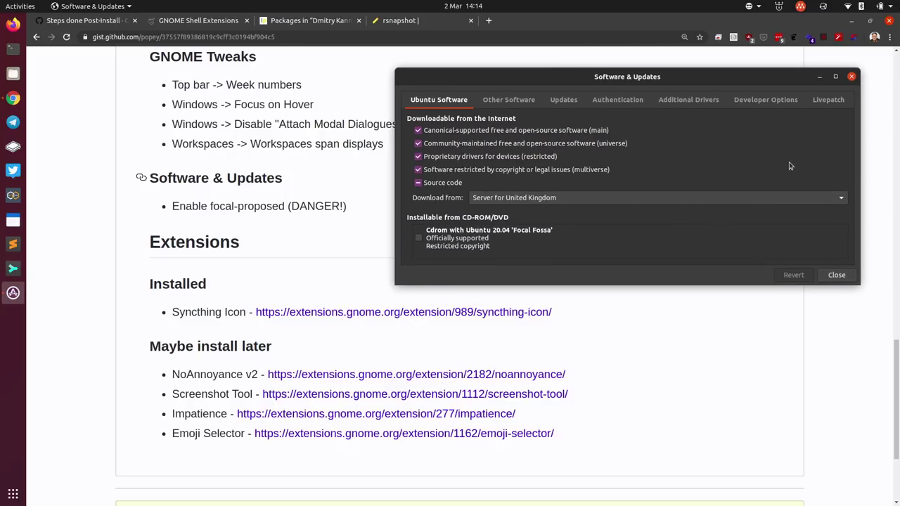
click(765, 103)
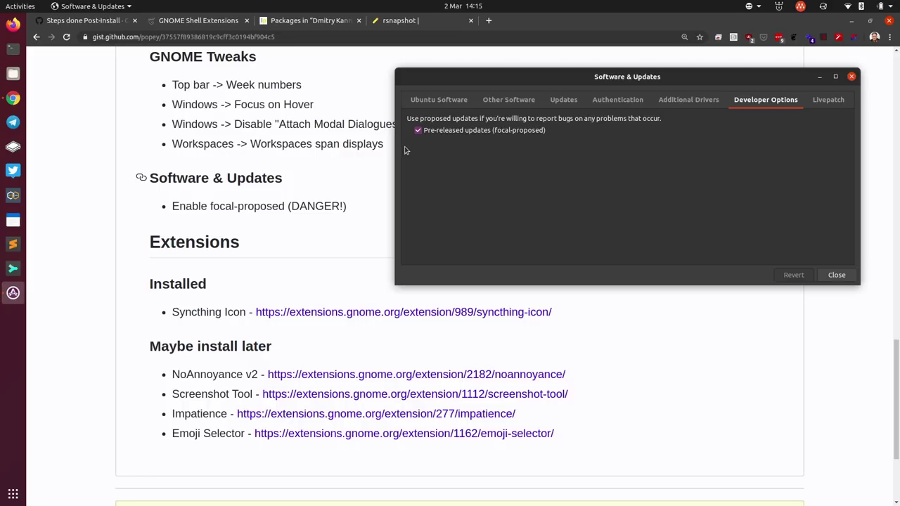
Visit the Ubuntu Software tab, then return to Developer Options with focal-proposed ticked.
click(420, 101)
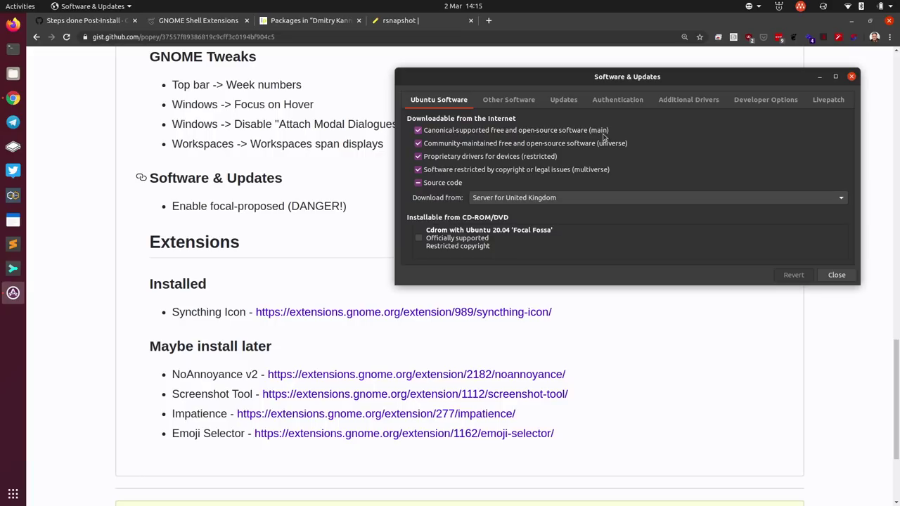
click(745, 107)
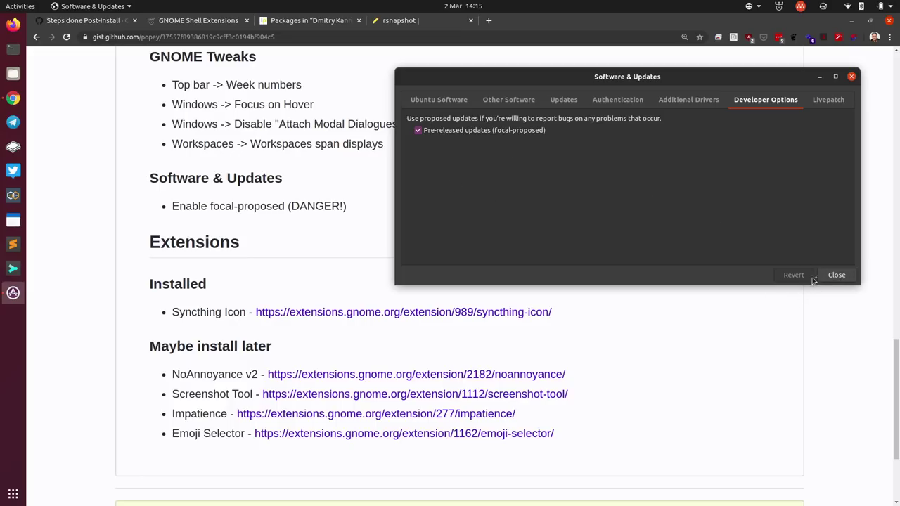
Close Software & Updates and look over the gist's Extensions section.
click(837, 275)
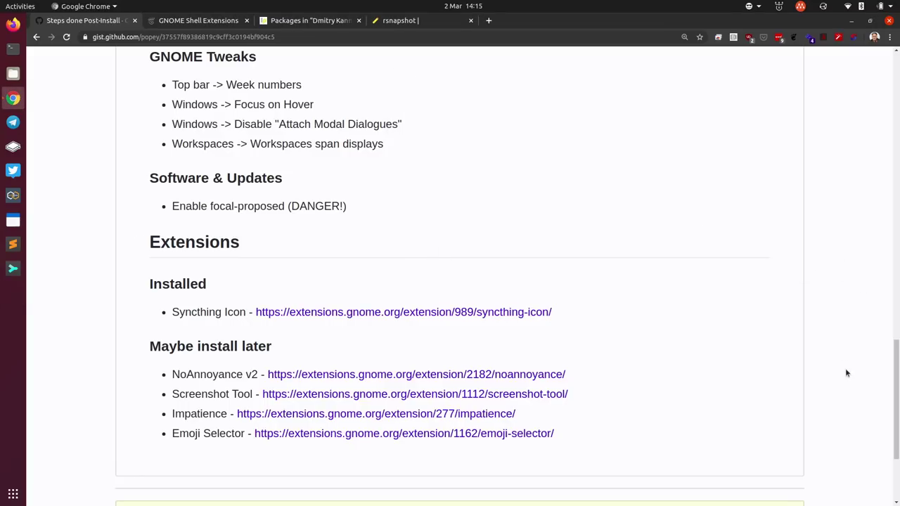
scroll(693, 147, down, 3)
scroll(703, 137, up, 2)
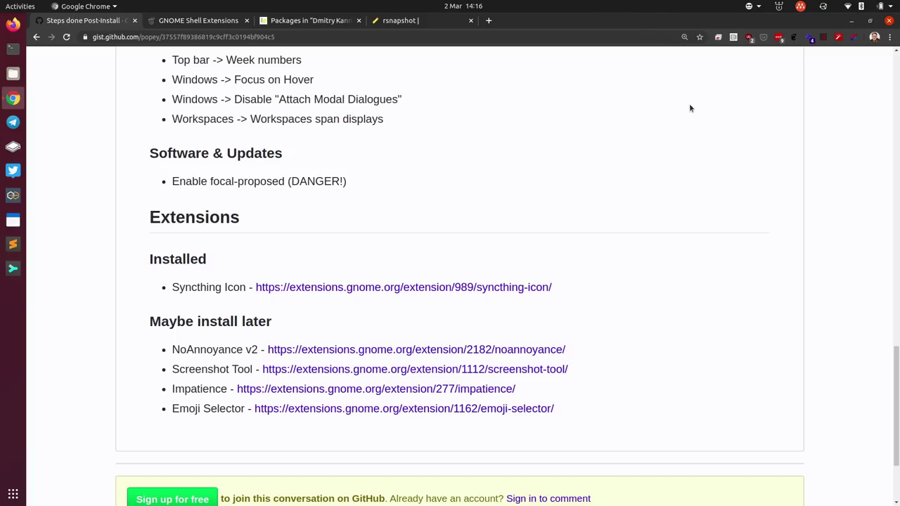
Show and dismiss the Syncthing top-bar menu several times, then the emoji selector.
click(823, 7)
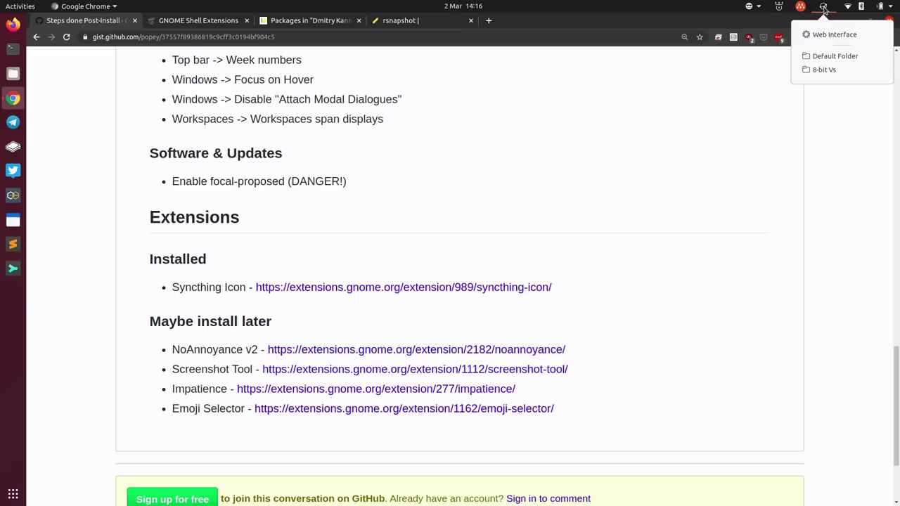
click(823, 9)
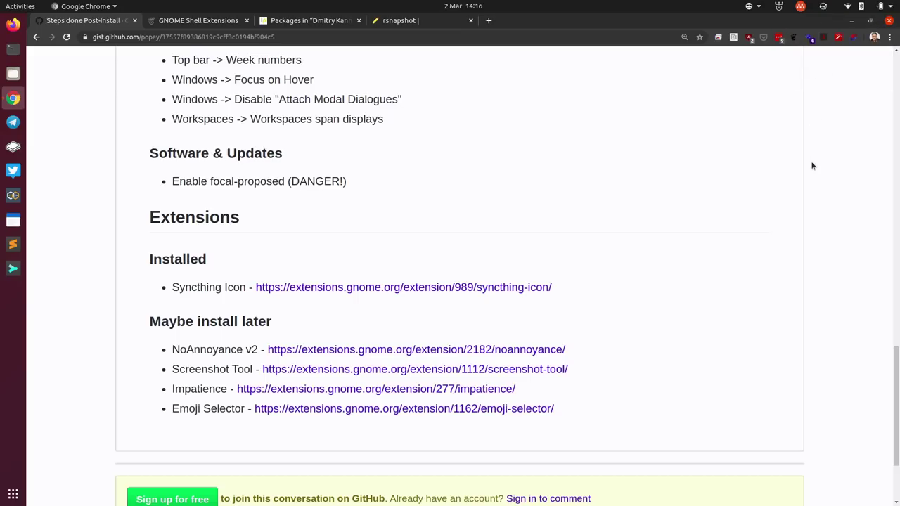
click(824, 9)
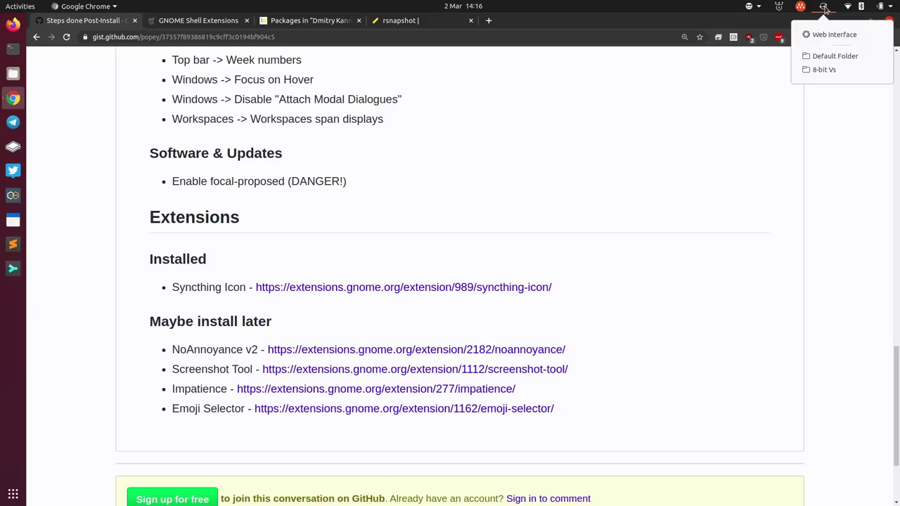
click(660, 156)
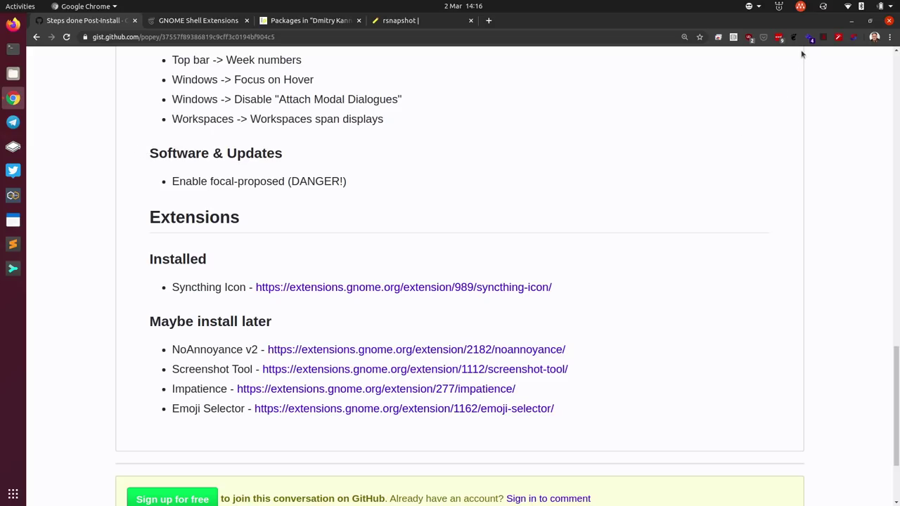
click(823, 8)
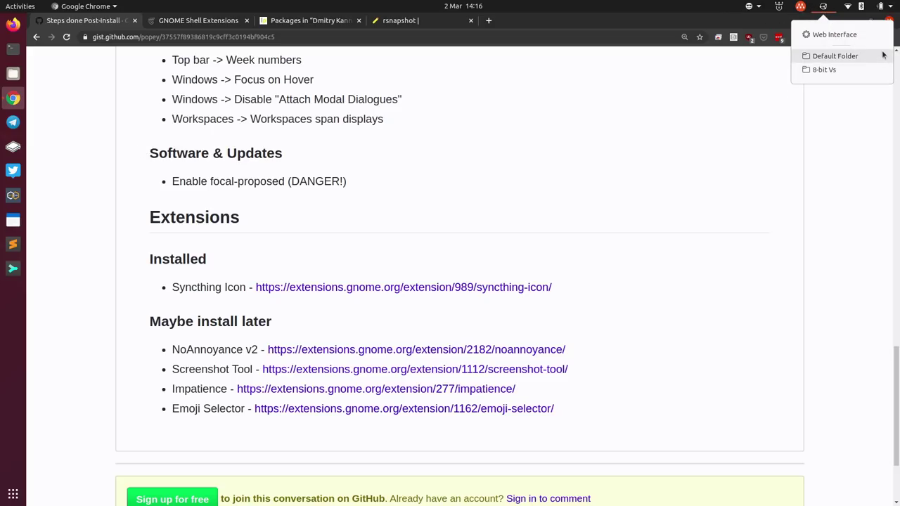
click(731, 95)
click(754, 11)
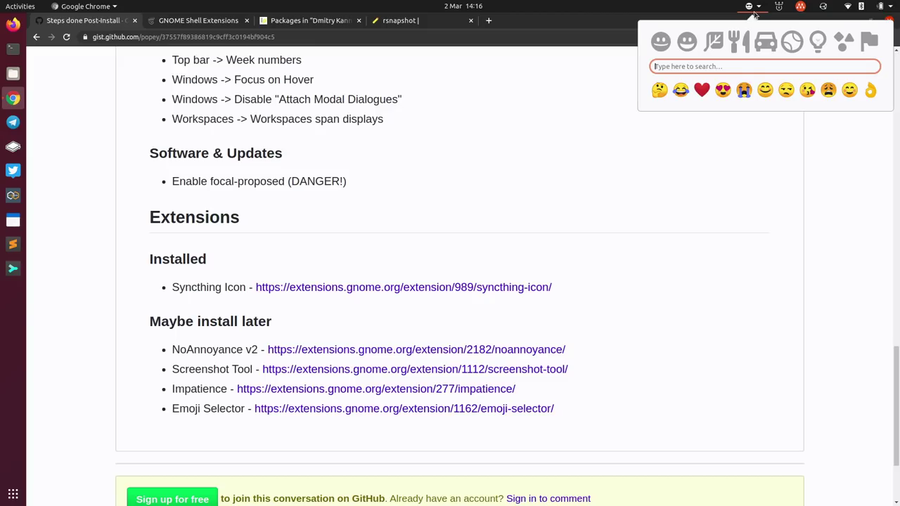
click(715, 161)
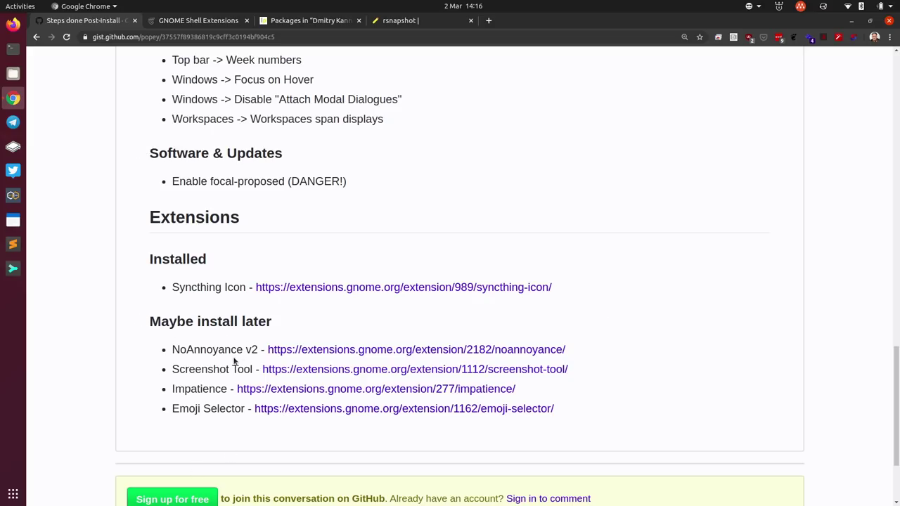
View the NoAnnoyance v2 extension page in a new tab, highlighting 'Window is ready', then close it.
right_click(381, 352)
click(392, 356)
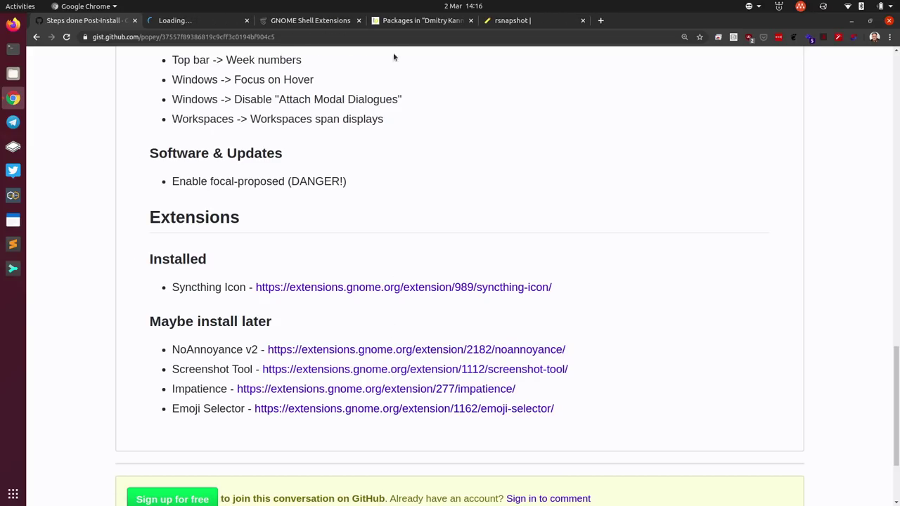
click(219, 28)
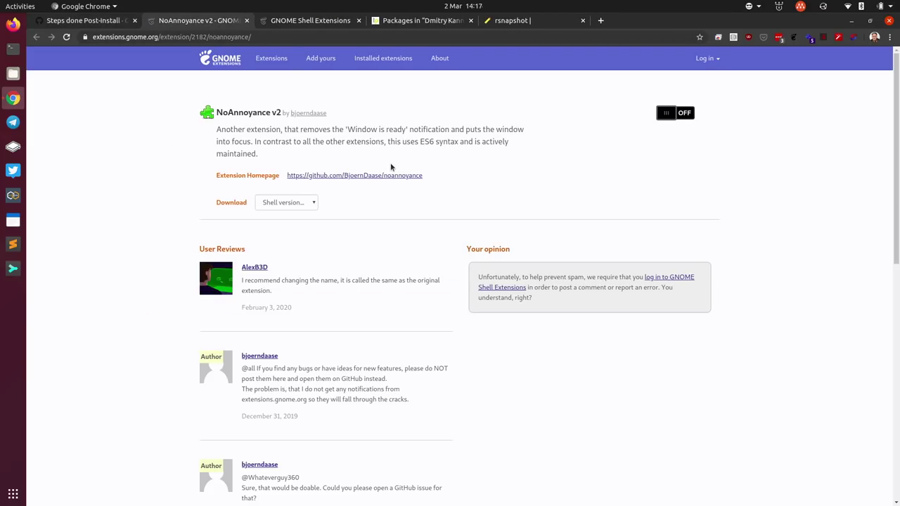
drag(342, 129, 408, 127)
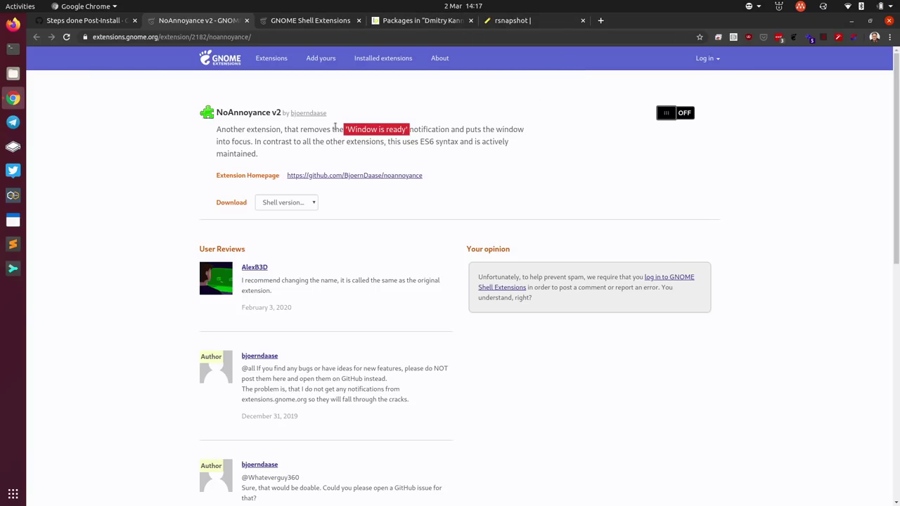
click(246, 20)
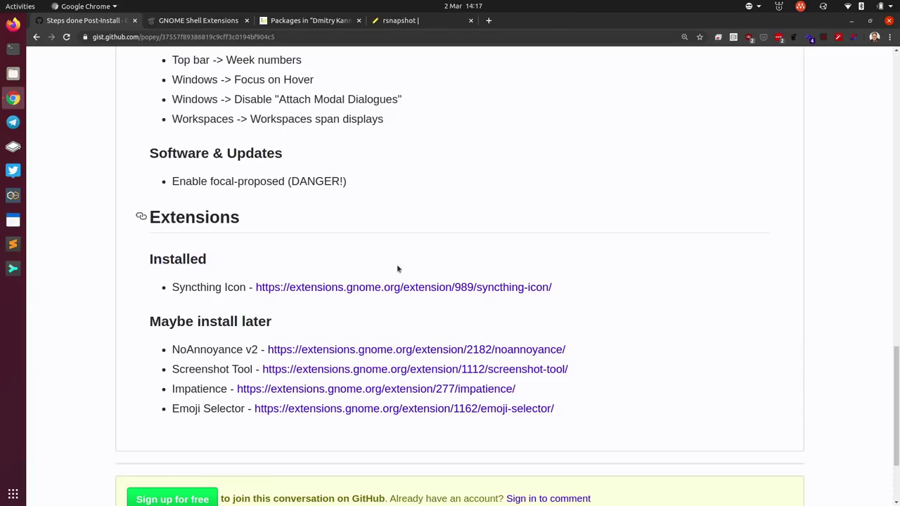
View the Screenshot Tool extension page and its enlarged screenshot, then close the tab.
right_click(341, 370)
click(387, 374)
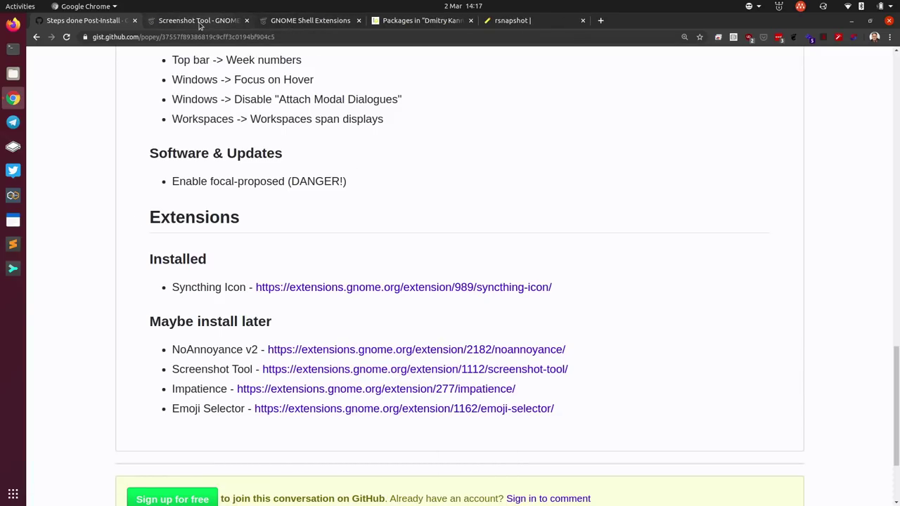
click(199, 21)
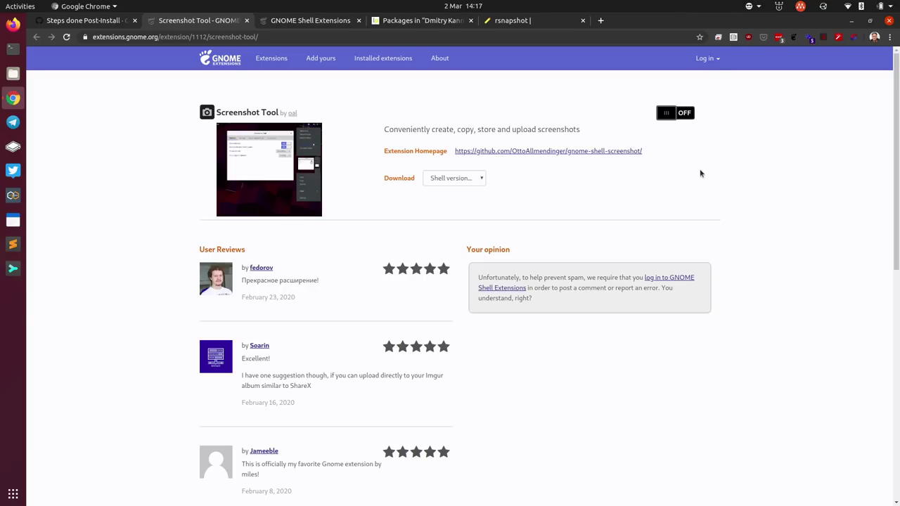
click(311, 181)
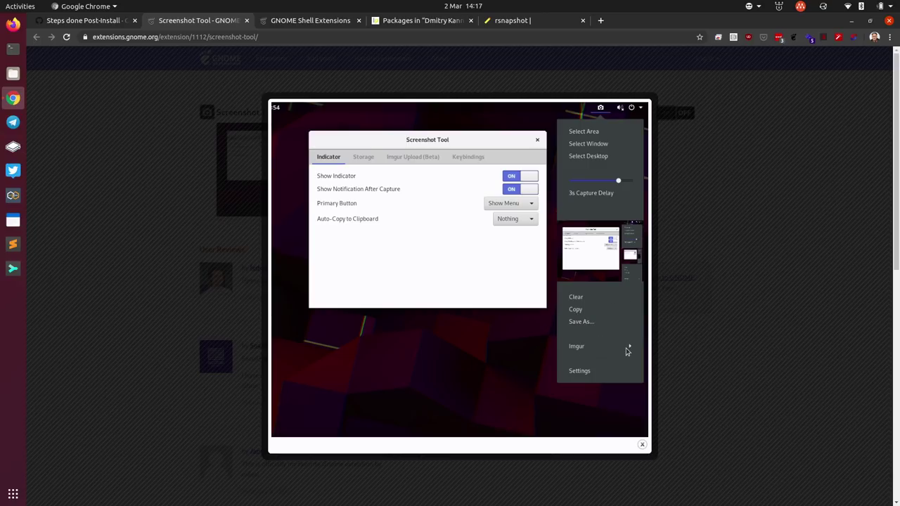
click(731, 116)
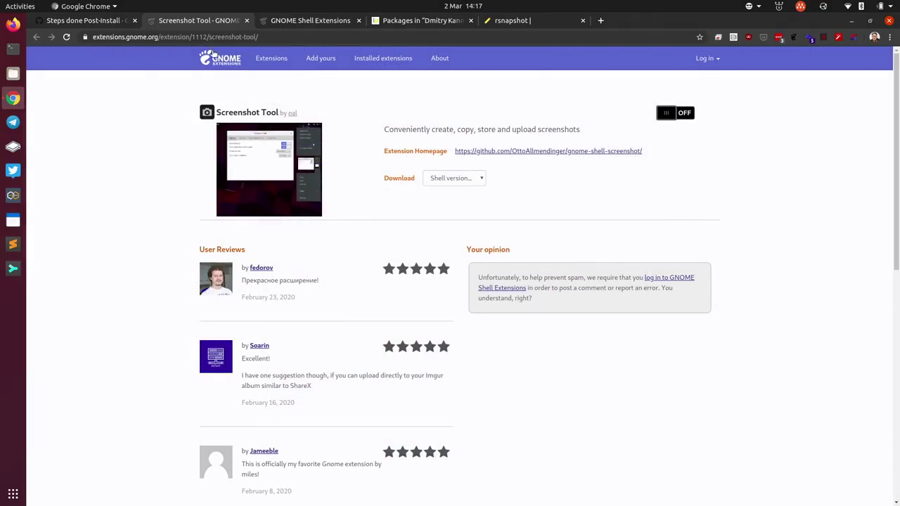
click(246, 21)
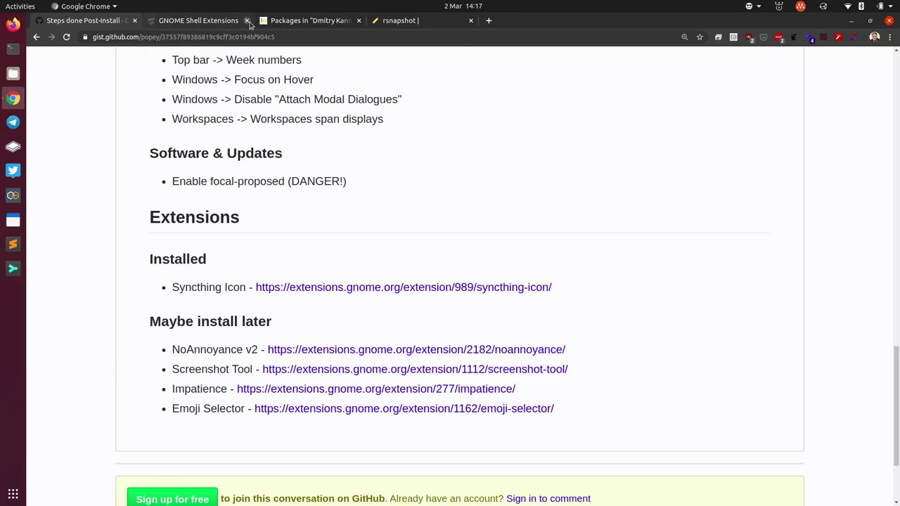
View the Impatience extension page, close it, and scroll the gist back to the top.
right_click(378, 389)
click(430, 257)
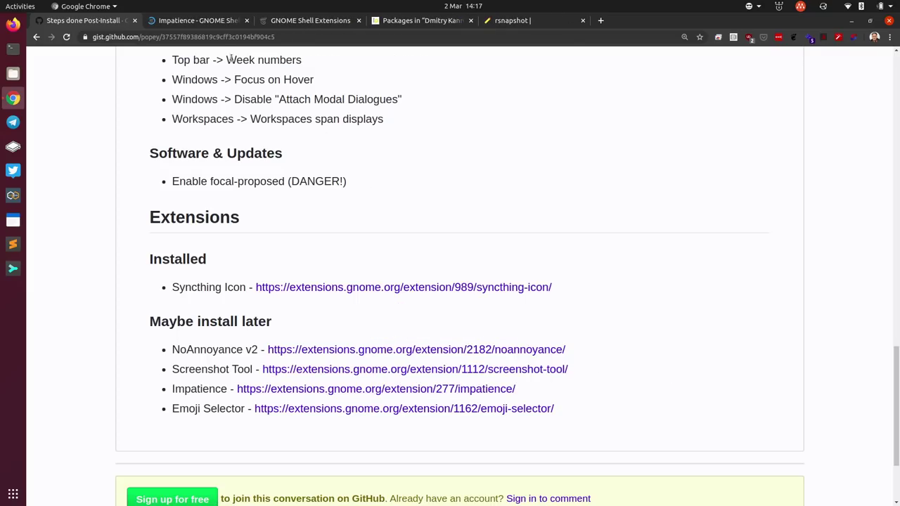
click(201, 20)
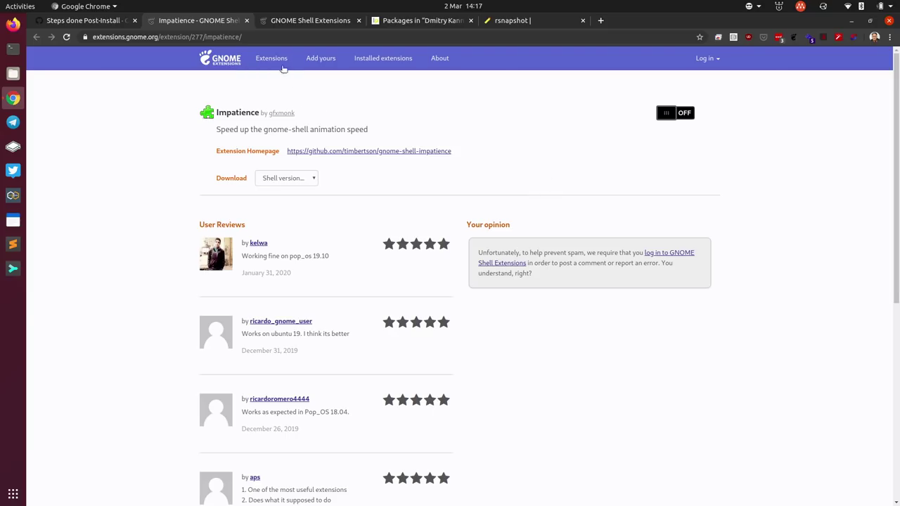
click(247, 21)
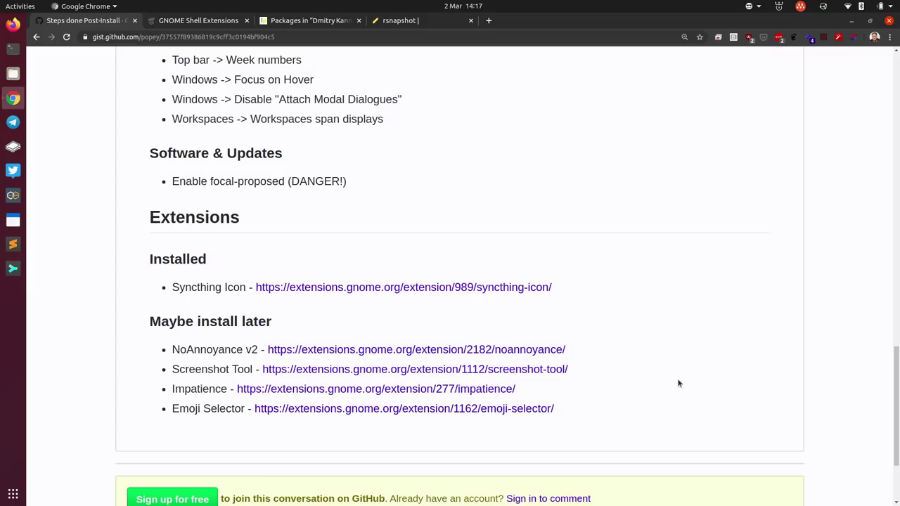
scroll(678, 383, up, 15)
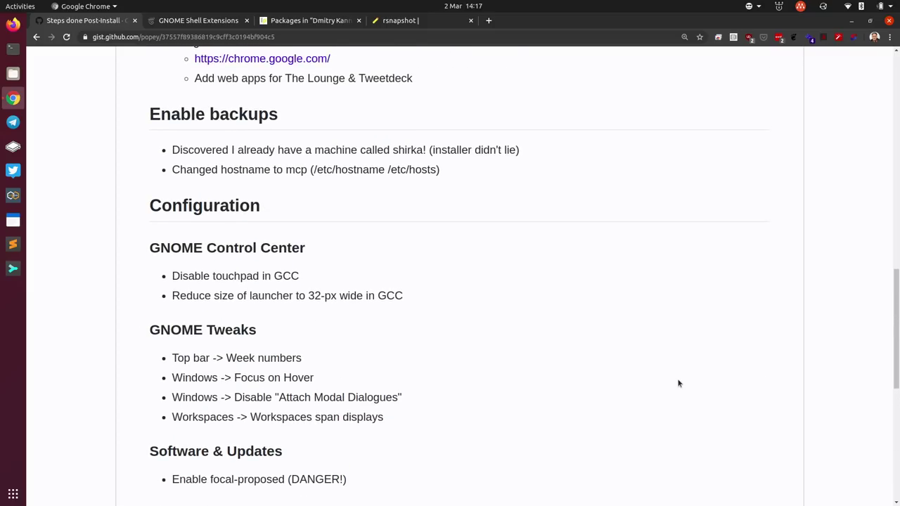
scroll(678, 383, up, 10)
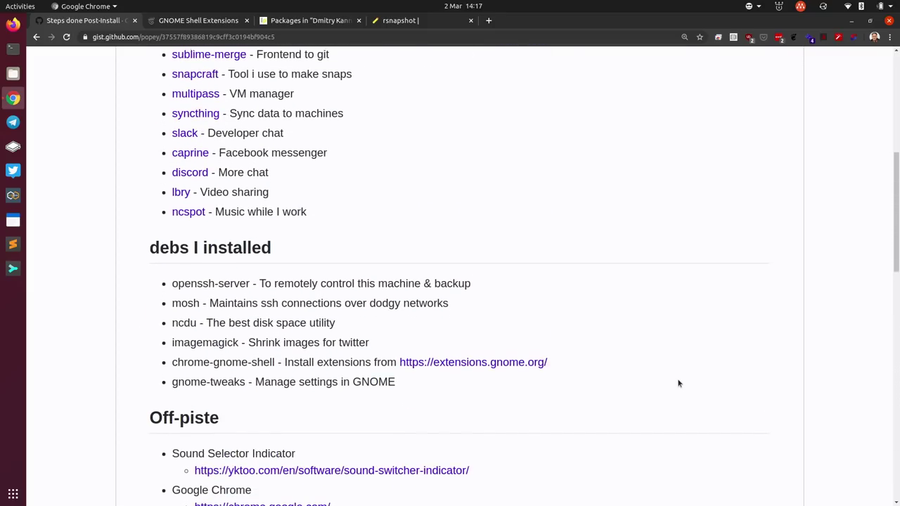
Minimise Chrome to reveal the GNOME desktop.
click(852, 20)
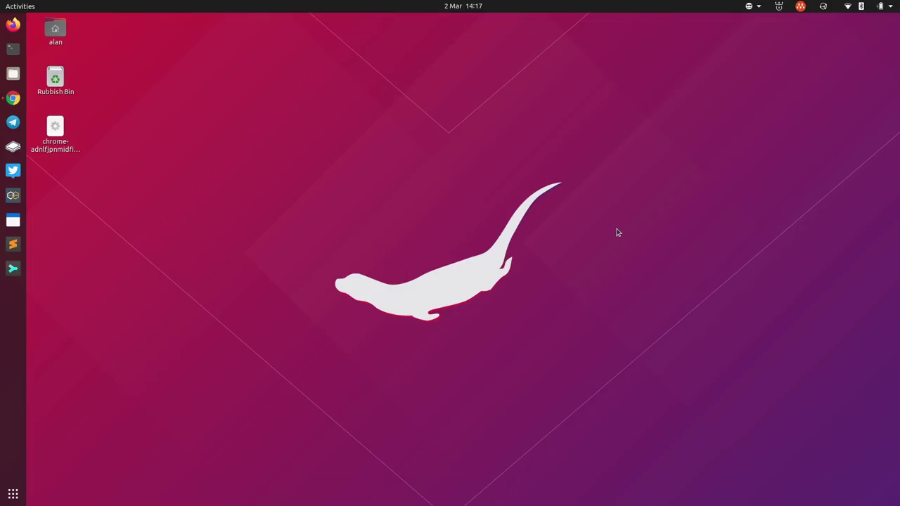